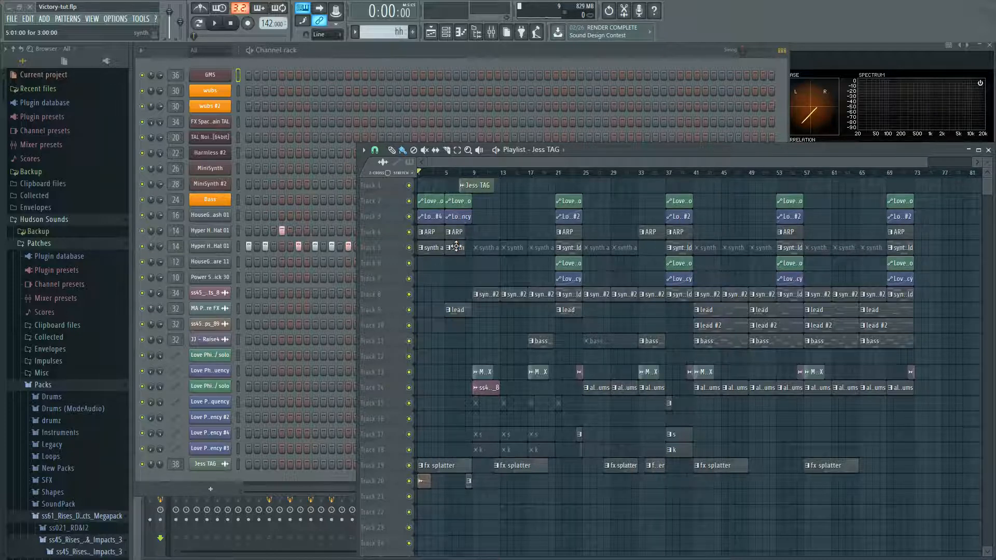
- Play the full song arrangement from the beginning to listen to it, and stop playback
left_click(220, 27)
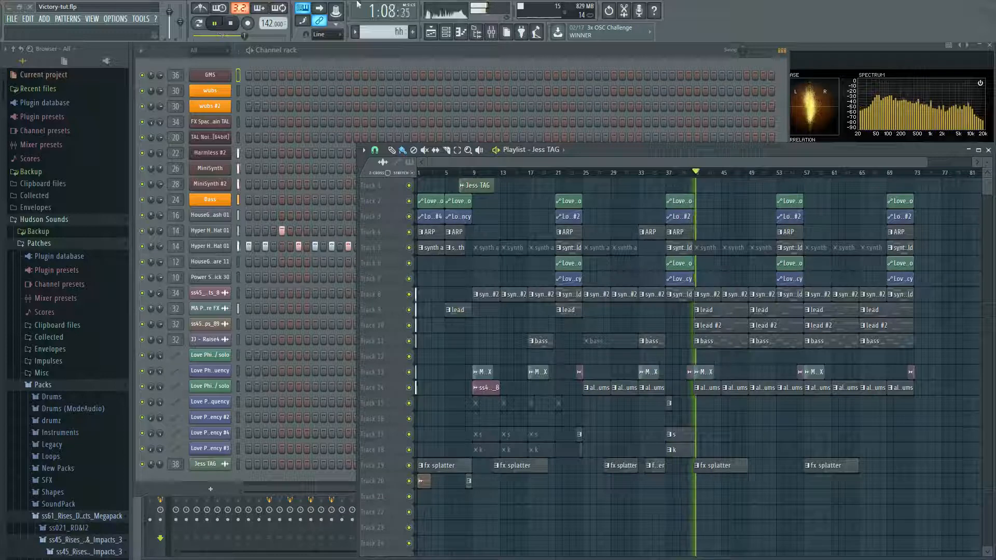
left_click_drag(987, 163, 987, 169)
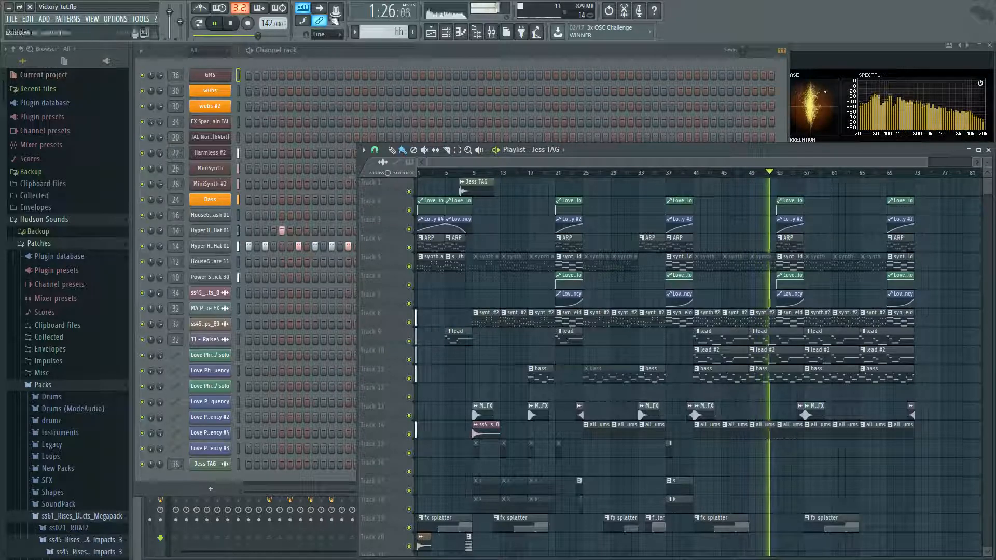
left_click(233, 25)
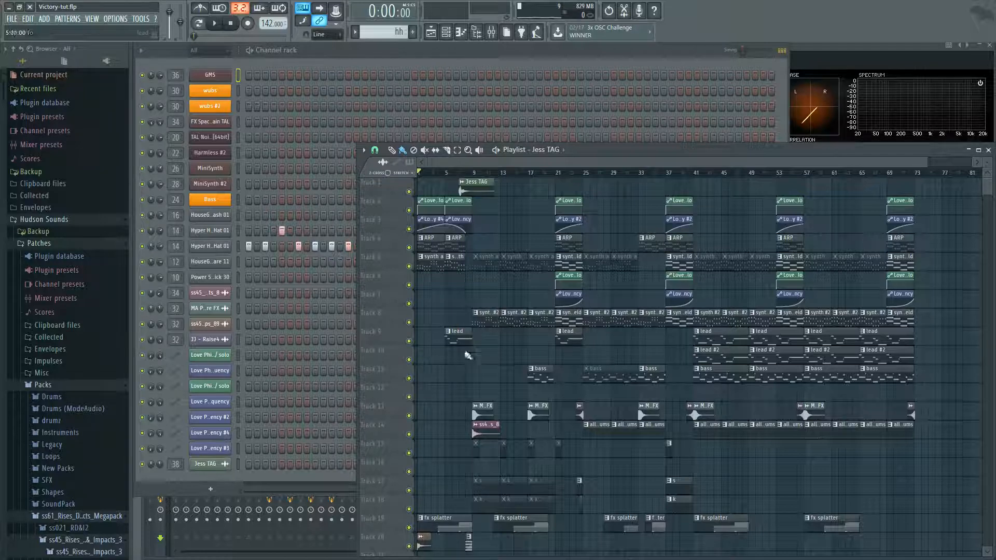
- Solo Track 20 in the playlist, listen to its opening drop sample, and restore all the other tracks
scroll(466, 454, "down", 6)
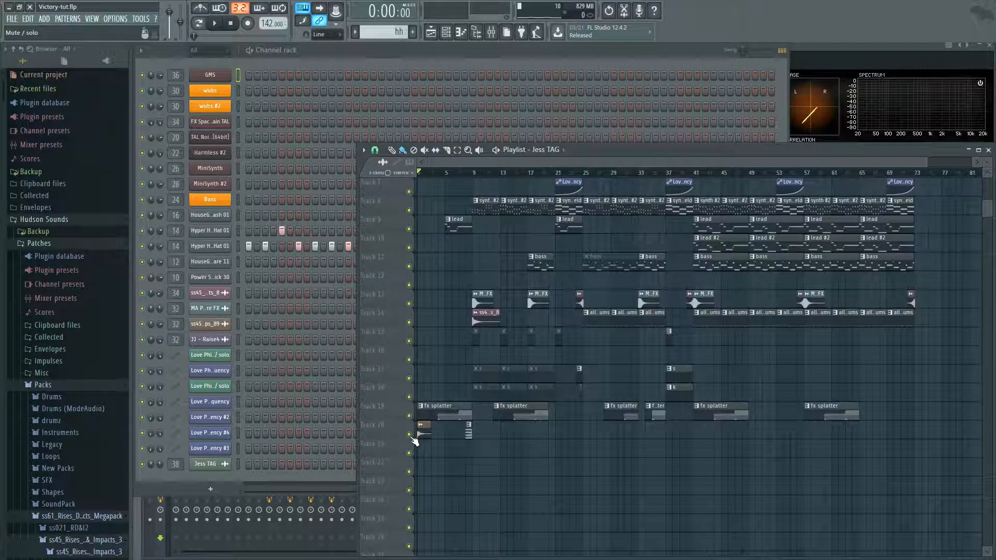
left_click(410, 435, "ctrl")
key("space")
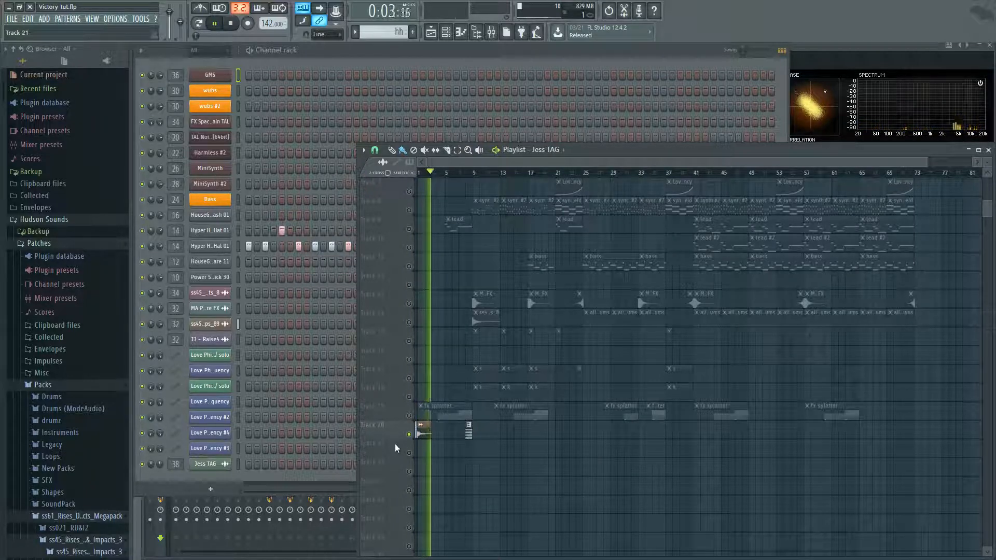
key("space")
left_click(410, 435, "ctrl")
- Solo the synth chord pattern on Track 5, play it, and inspect its TAL NoiseMaker synth settings
scroll(422, 431, "up", 6)
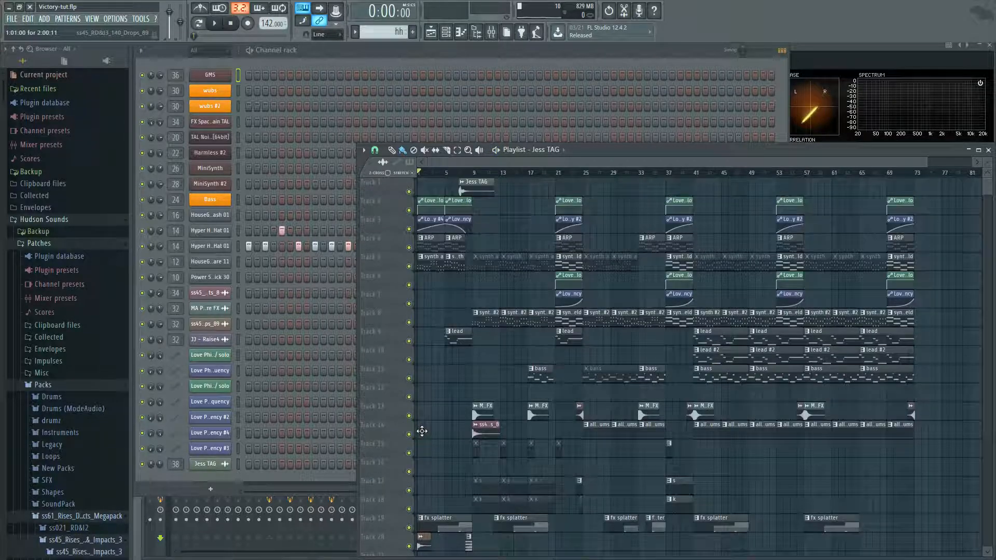
left_click(411, 267, "ctrl")
key("space")
left_click(217, 140)
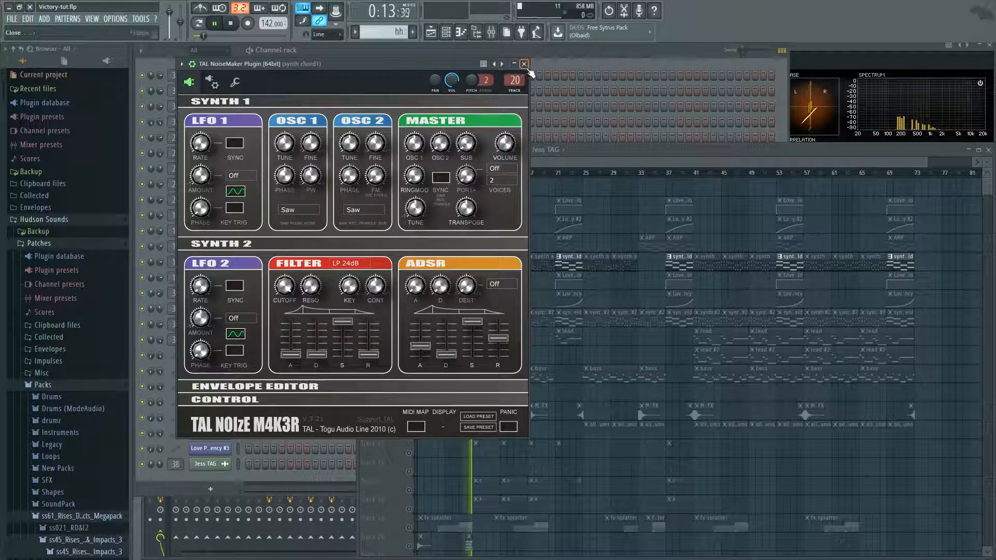
left_click(513, 63)
key("space")
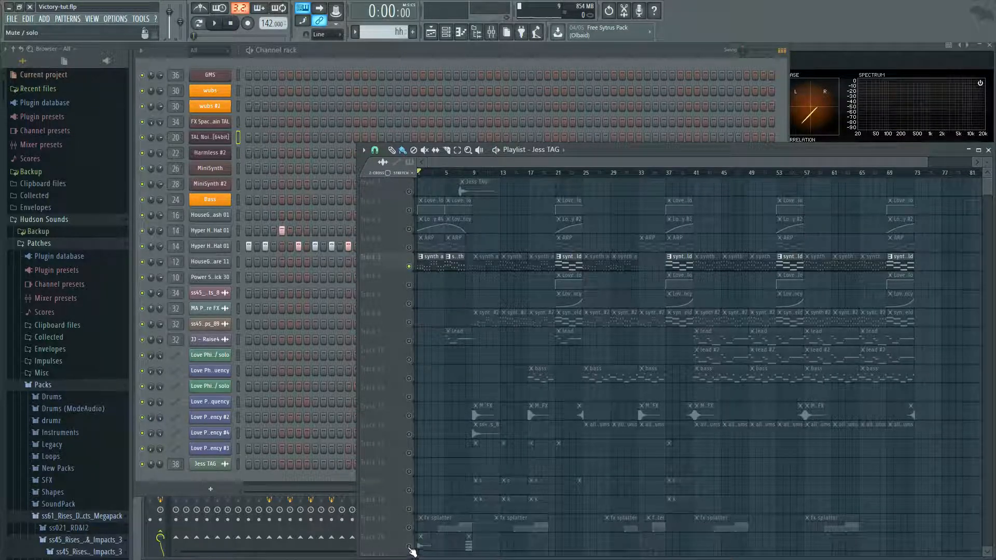
- Solo the ARP track, play it, and inspect the GMS synth settings behind it
right_click(410, 251)
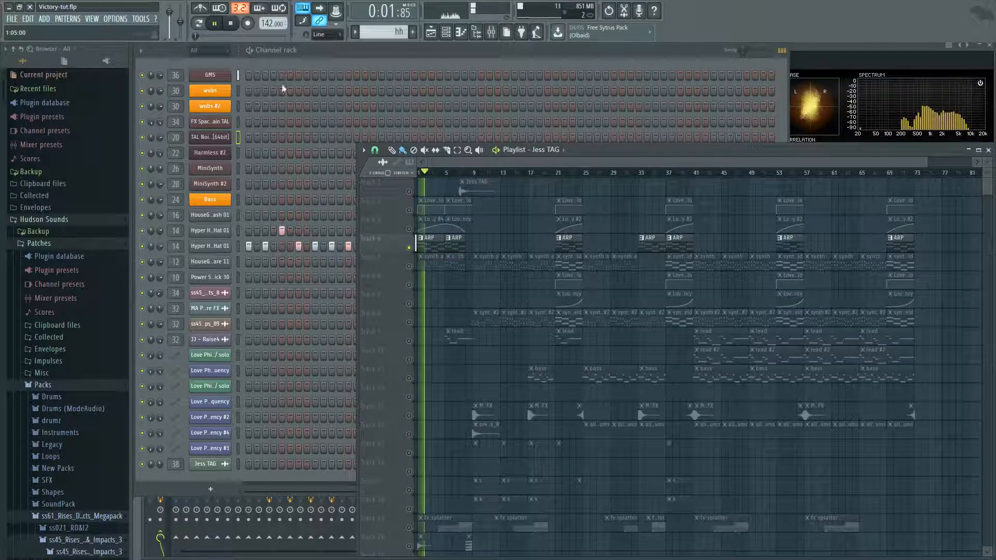
left_click(222, 75)
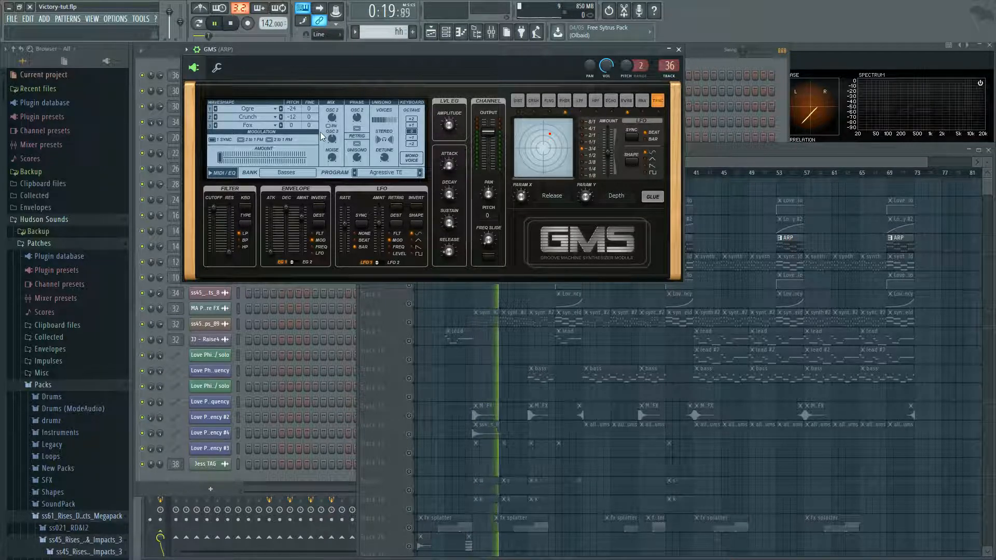
left_click(679, 50)
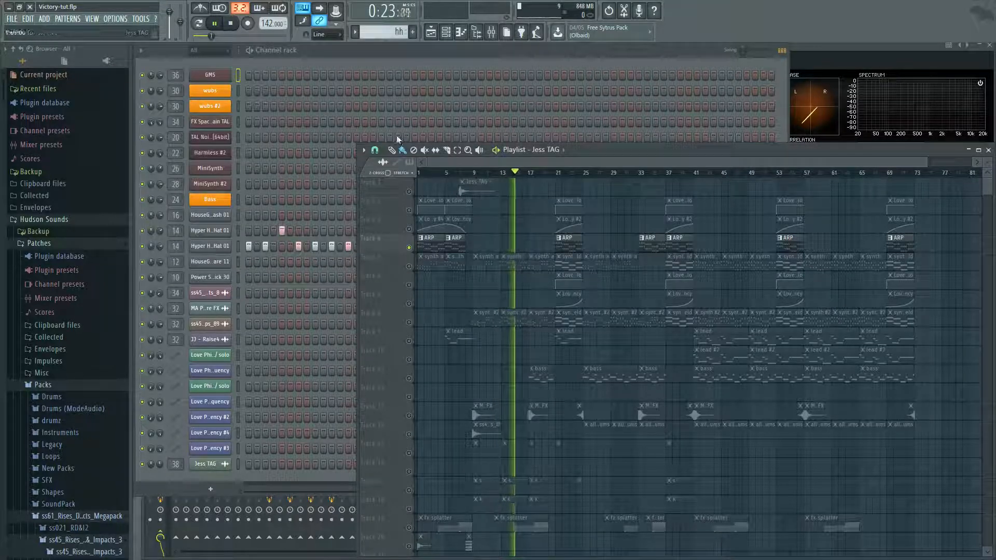
left_click(231, 24)
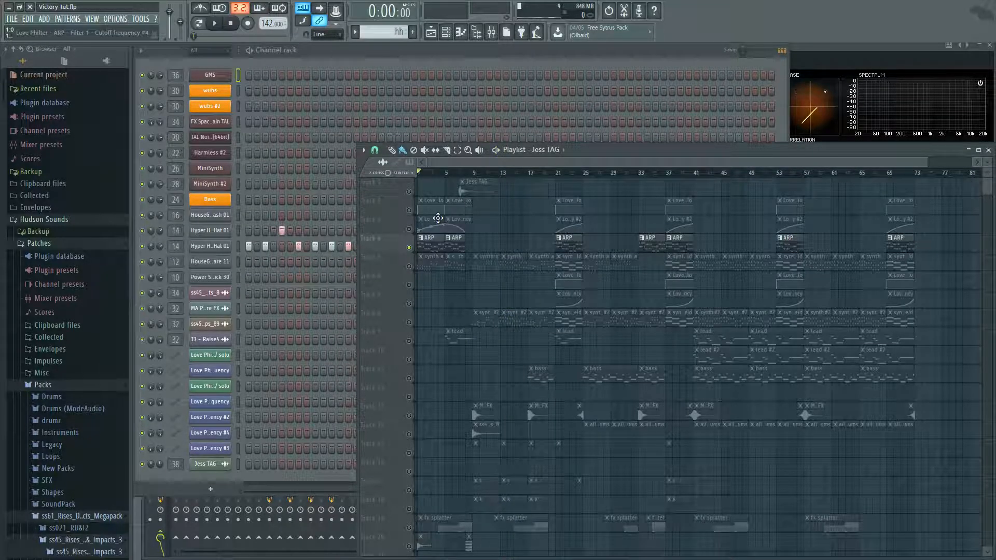
- Unmute the two Love Philter automation tracks above the ARP and inspect Fruity Love Philter and Acon Digital Multiply on its mixer insert
left_click(409, 229)
left_click(409, 211)
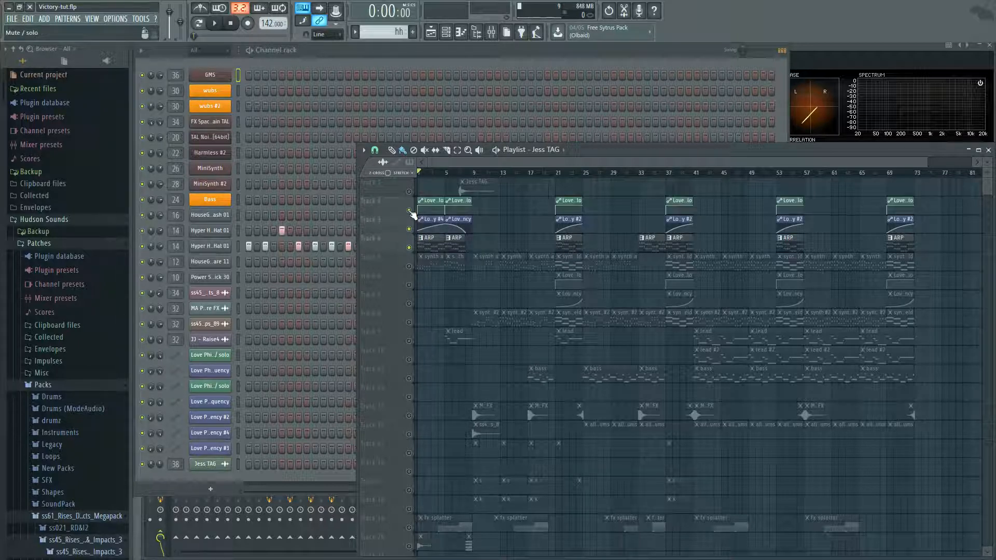
double_click(174, 75)
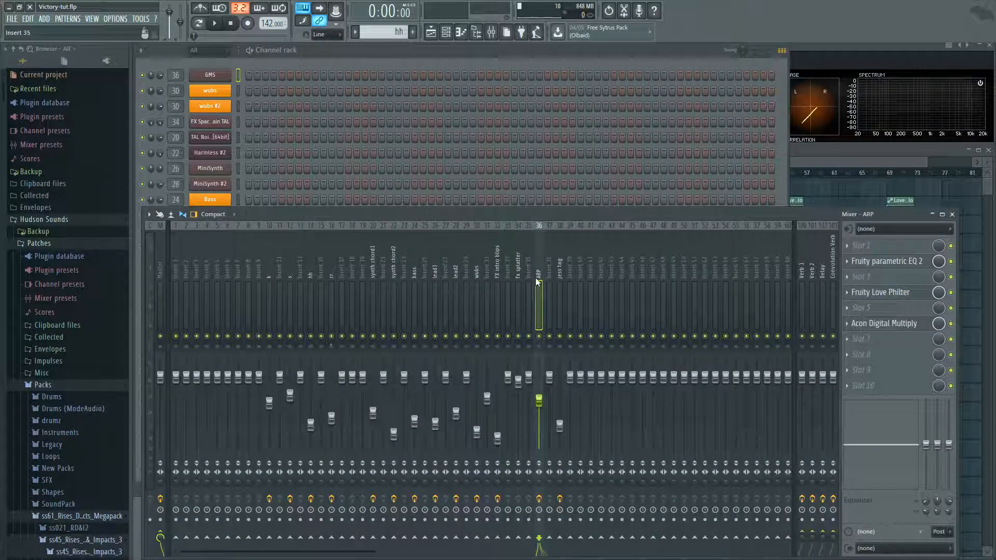
left_click(905, 293)
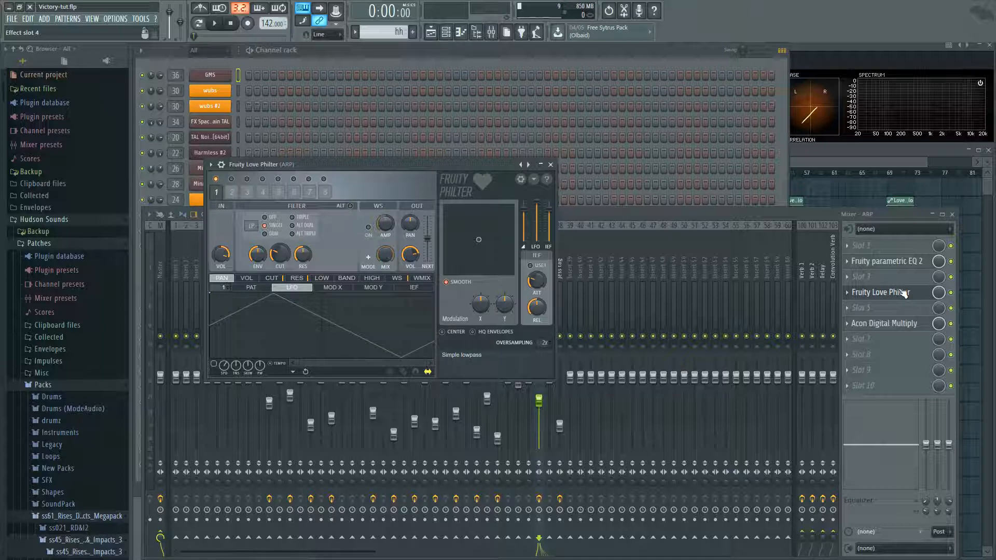
left_click(905, 294)
left_click(892, 327)
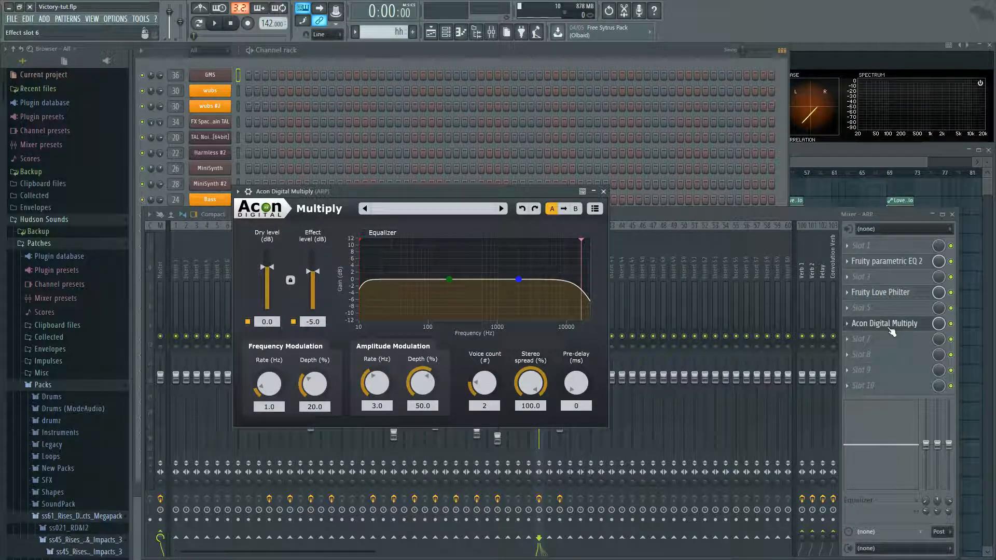
left_click(890, 327)
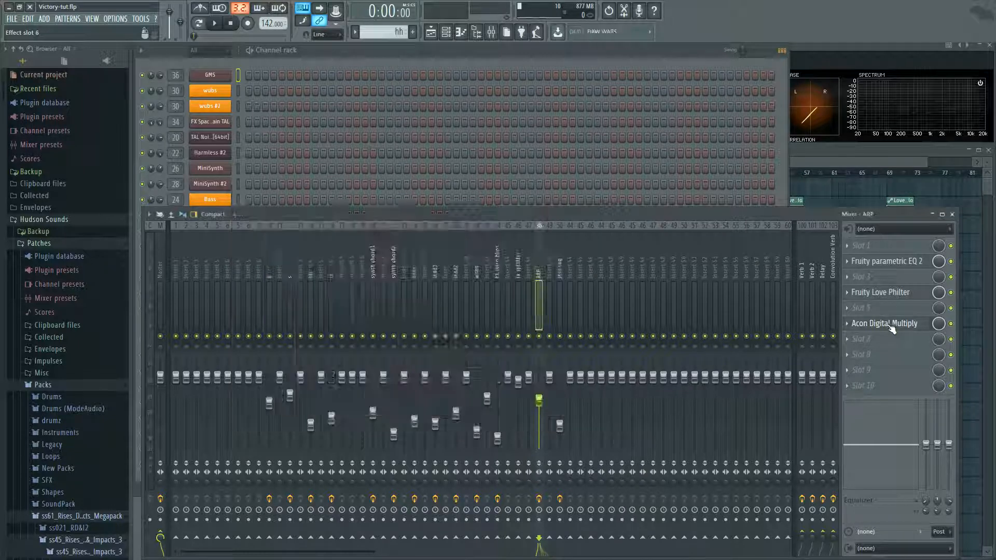
- Play the ARP together with its filter automation from the start while viewing the playlist
key("space")
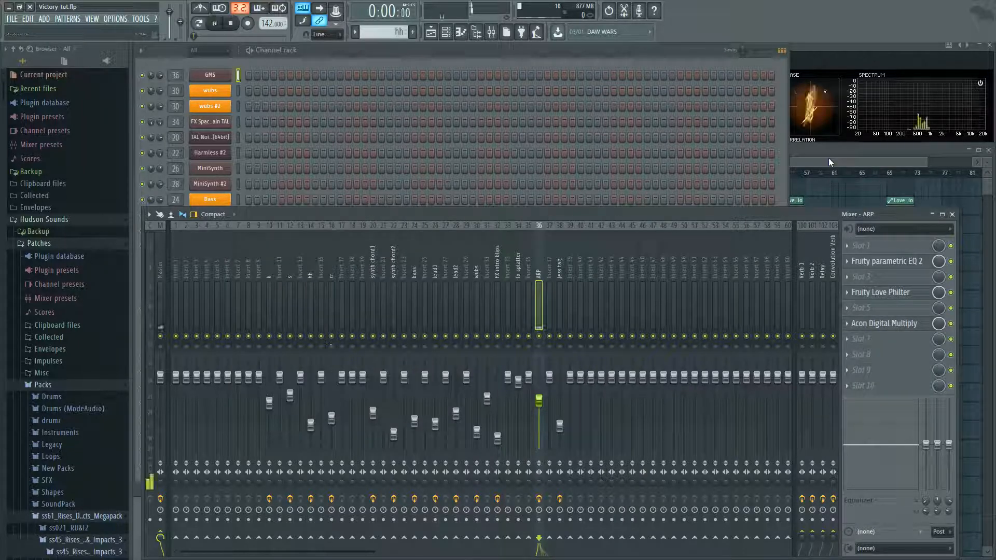
left_click(829, 162)
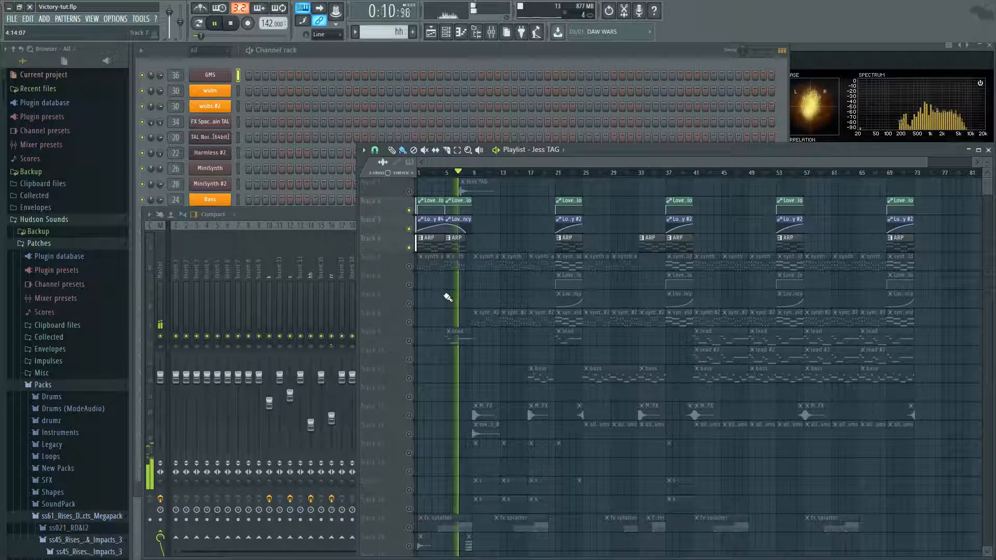
key("space")
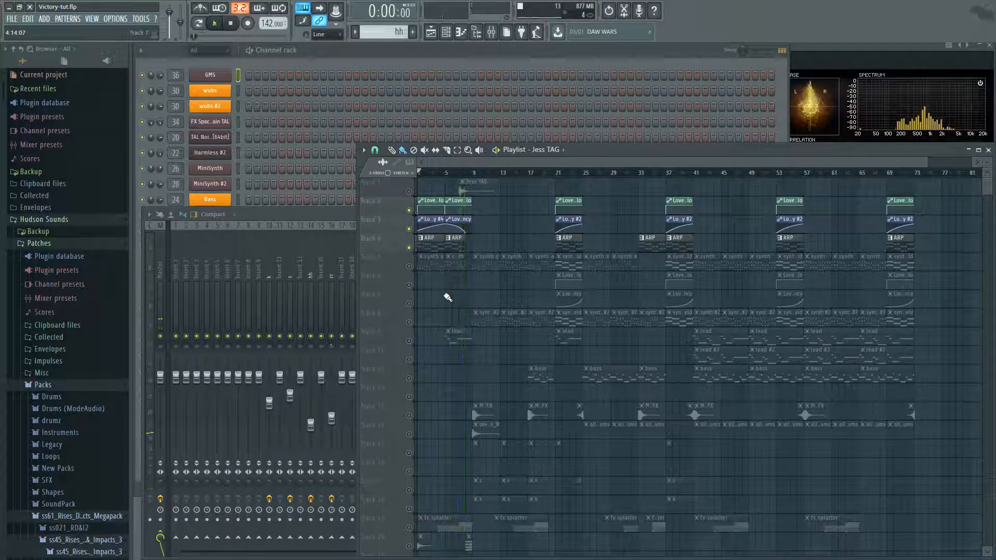
- Unmute the synth chord track and Track 20, and play them together with the automated ARP
left_click(409, 266)
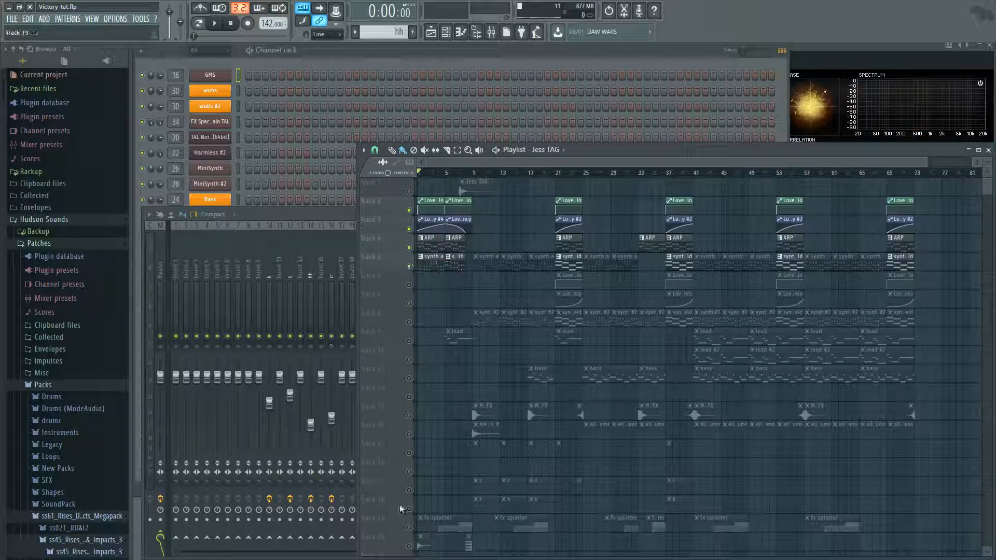
left_click(409, 547)
key("space")
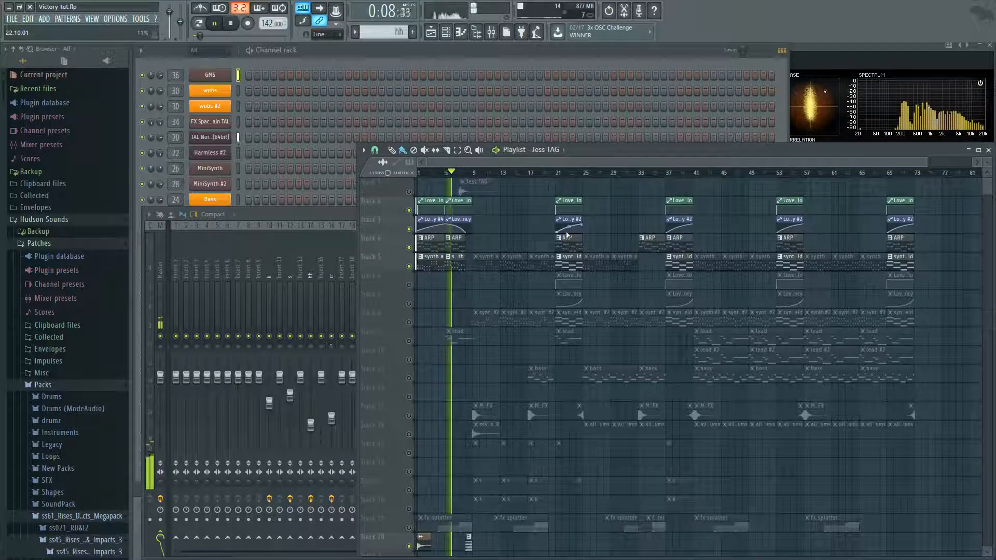
key("space")
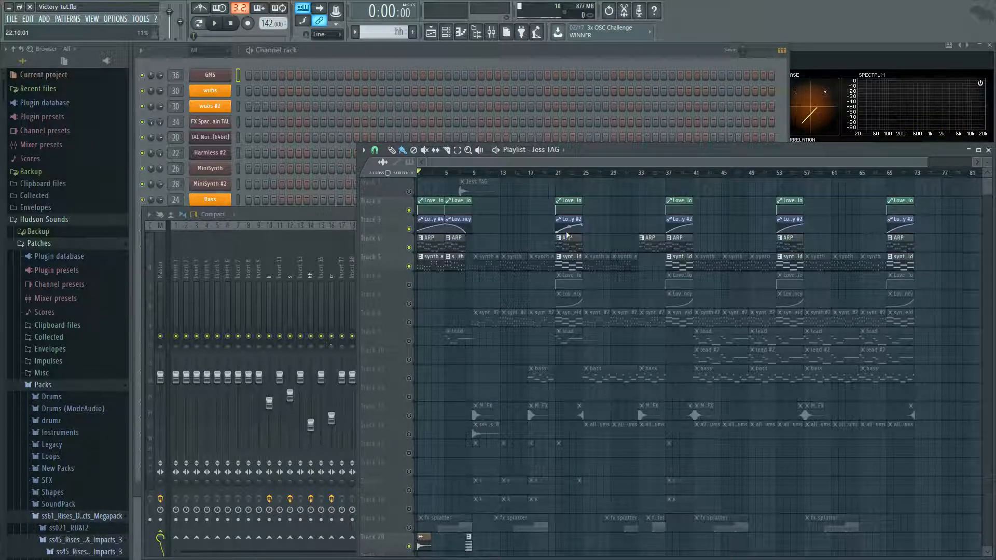
- Solo the fx splatter track, play it from about bar 5, and inspect its FX Space Train TAL synth settings
left_click(410, 528)
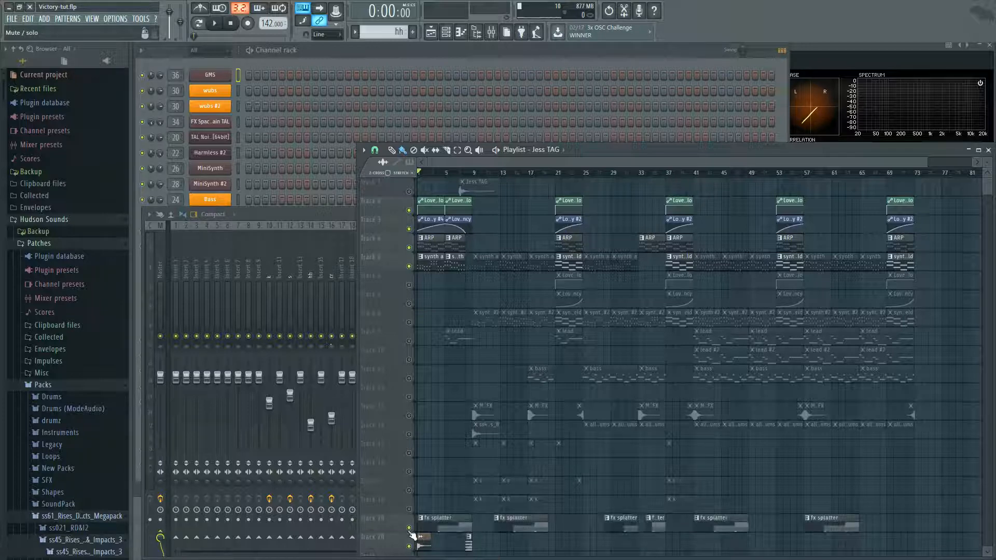
right_click(410, 528)
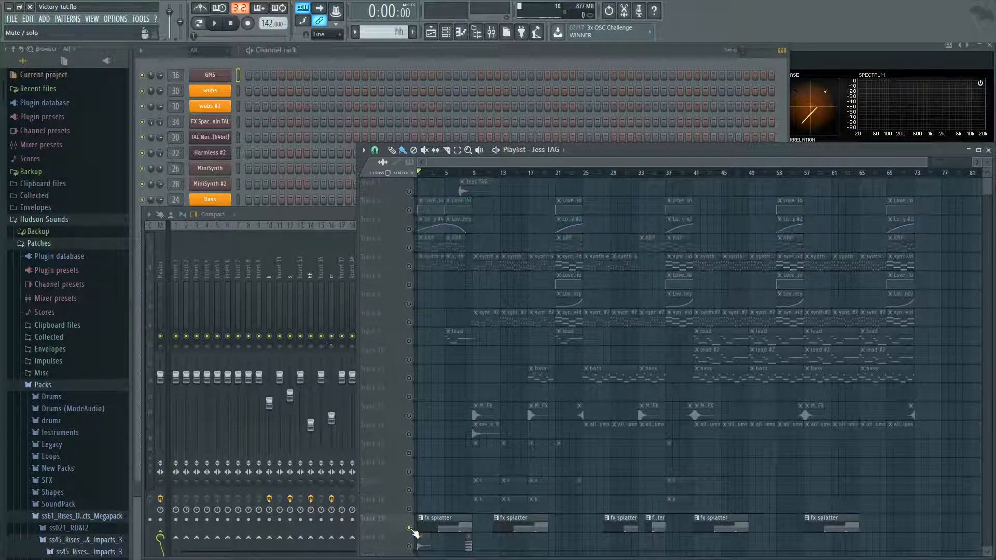
left_click(445, 176)
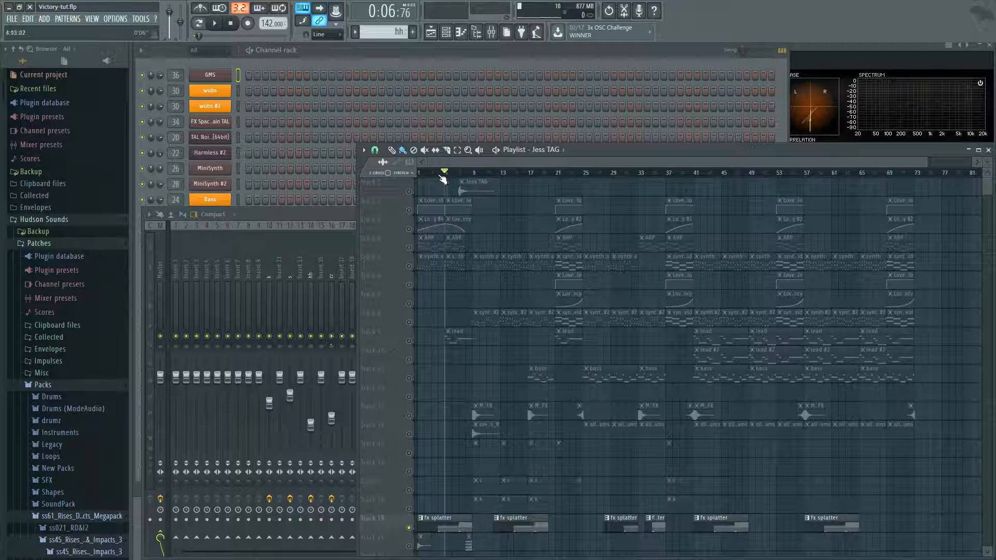
key("space")
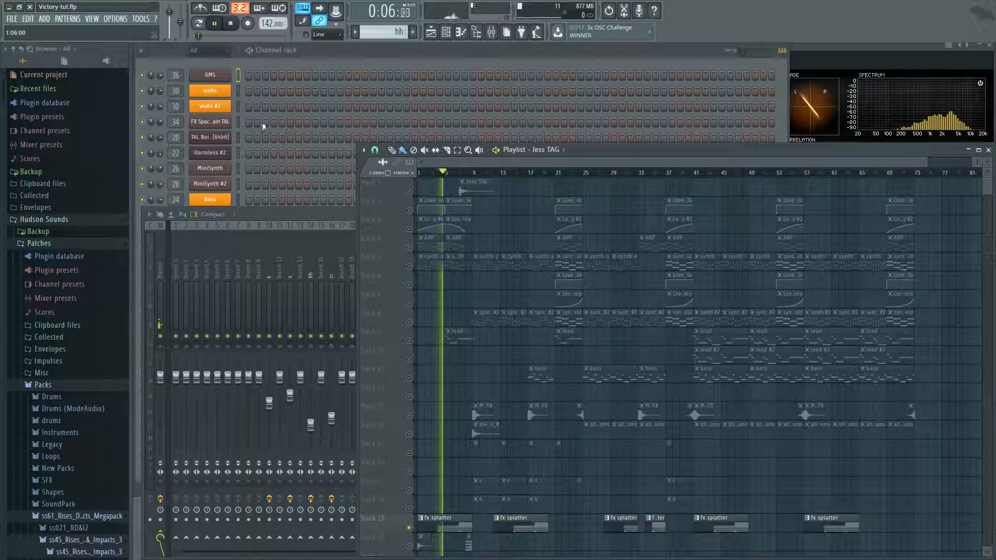
left_click(330, 54)
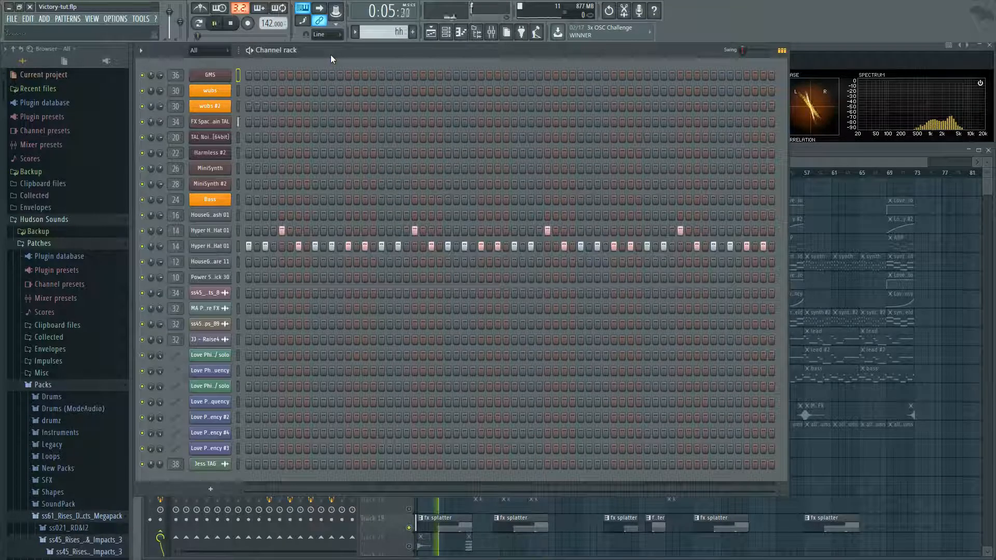
key("space")
left_click(211, 122)
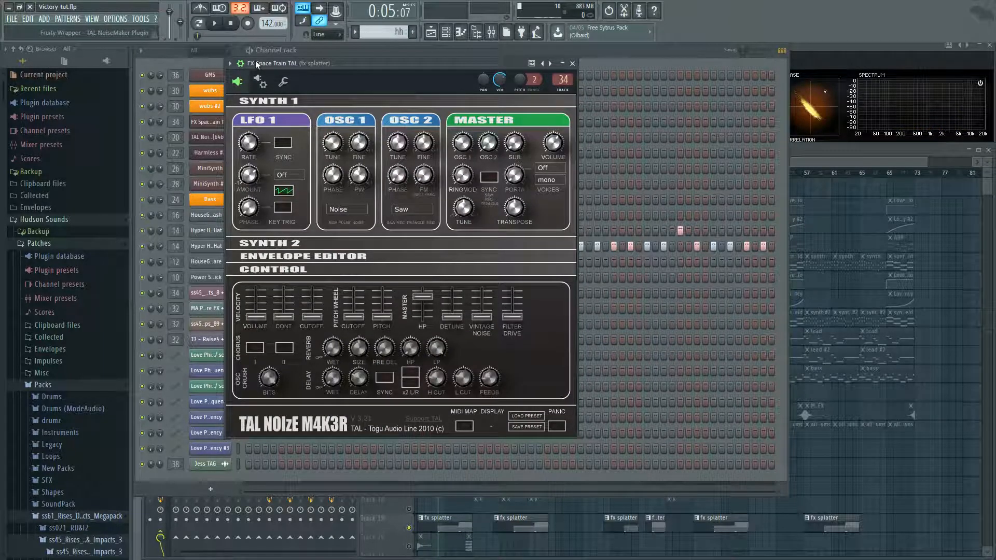
left_click(572, 63)
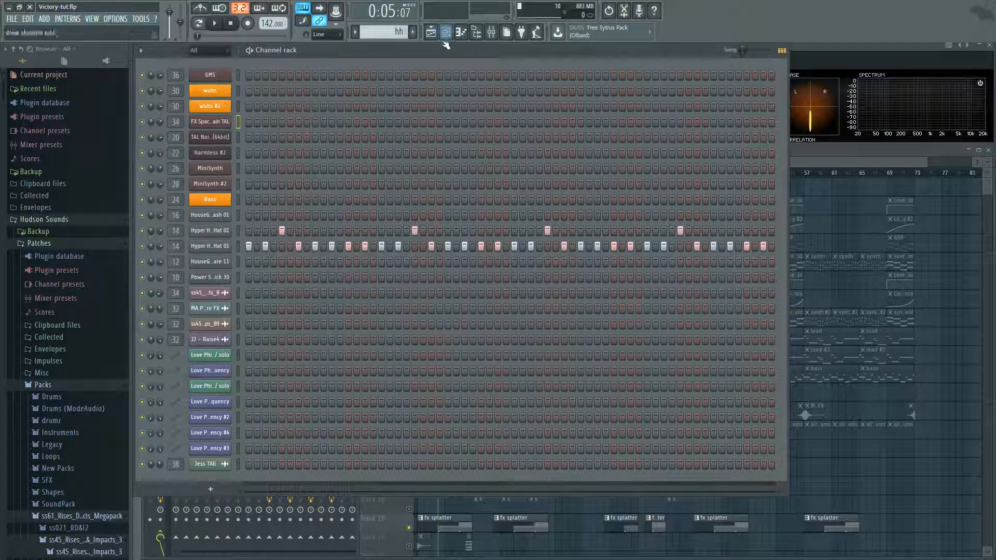
- Select the fx splatter pattern and open the FX Space Train TAL channel's piano roll
left_click(355, 33)
left_click(390, 193)
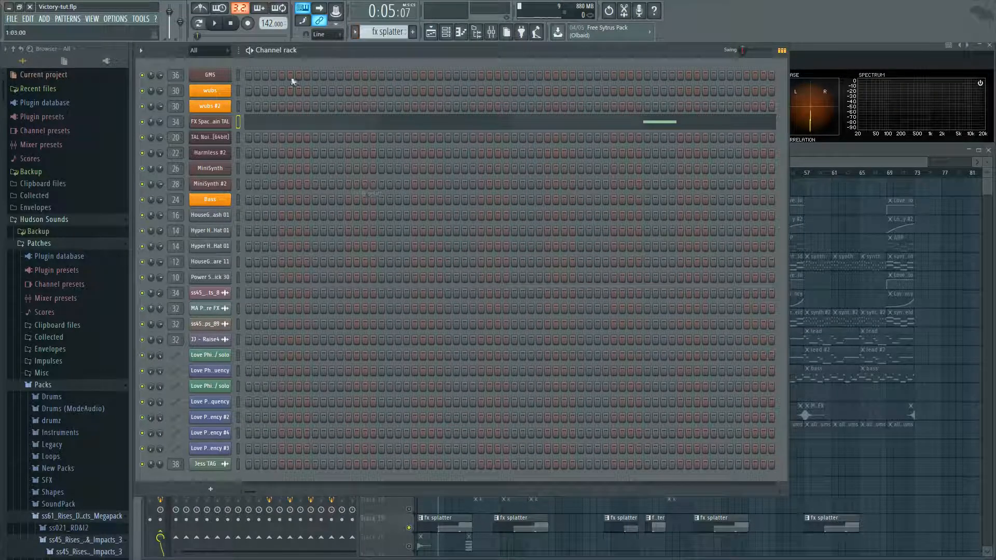
left_click(259, 125)
- Display channel panning in the FX Space Train TAL piano roll's control lane and examine its notes and panning automation
left_click(432, 102)
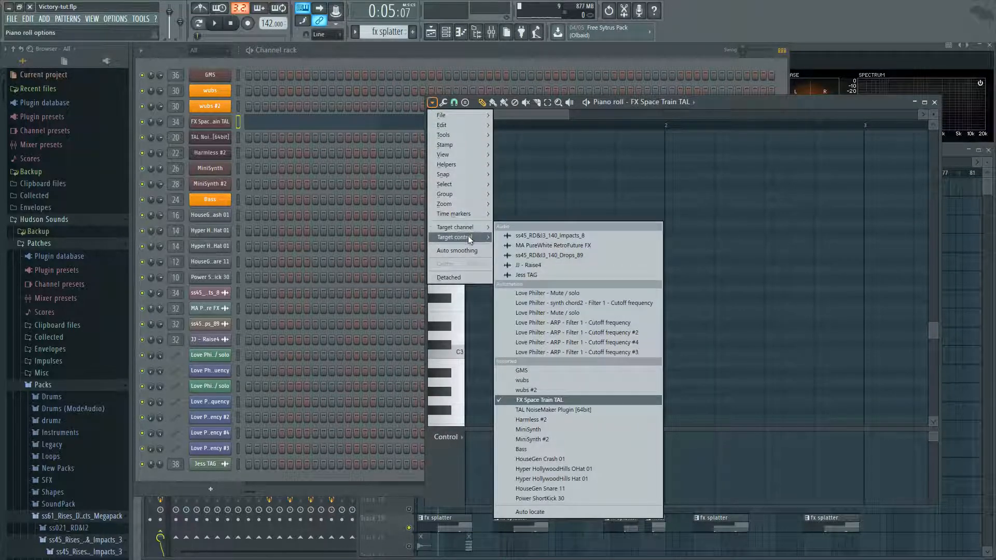
mouse_move(488, 240)
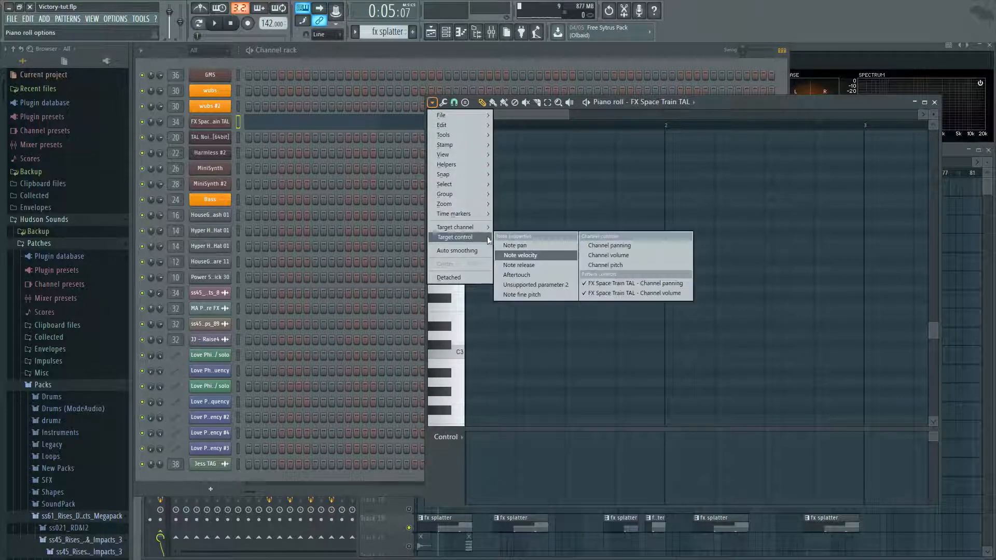
left_click(615, 248)
scroll(615, 214, "down", 3)
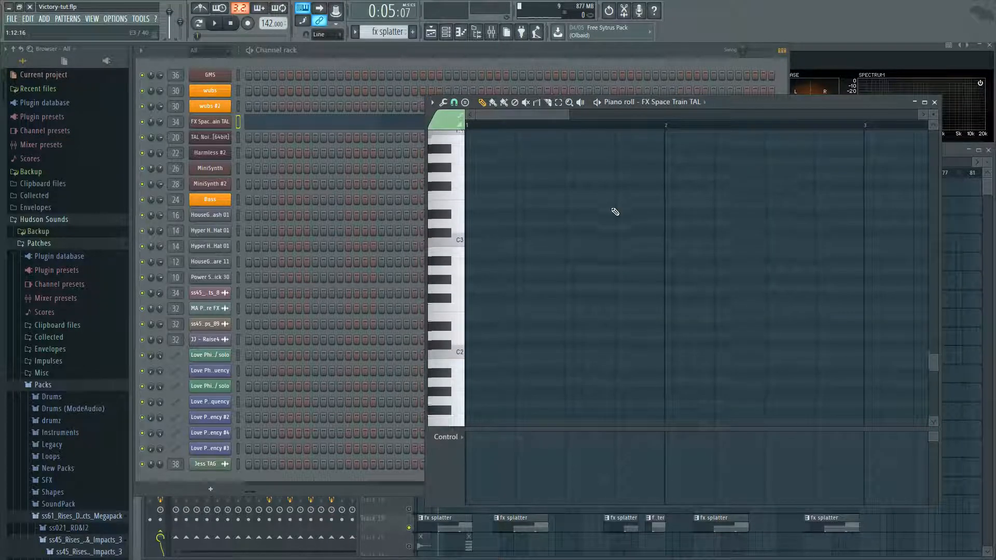
scroll(613, 216, "up", 8)
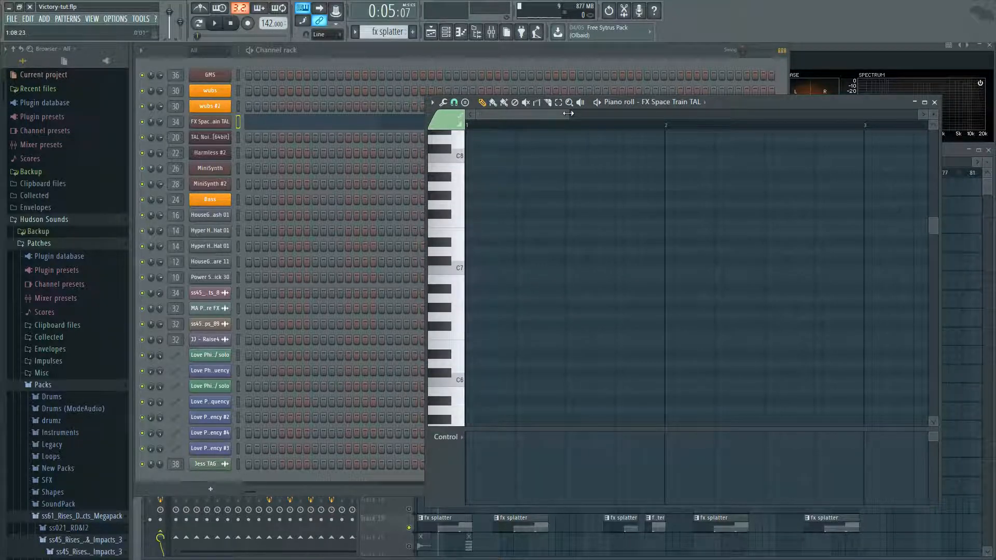
left_click_drag(568, 113, 828, 114)
scroll(791, 301, "down", 4)
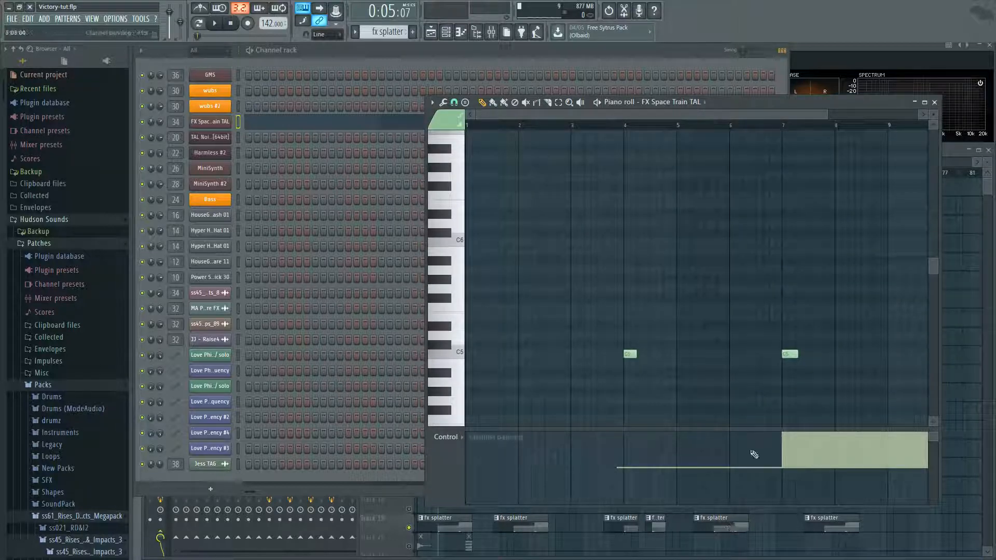
left_click(934, 102)
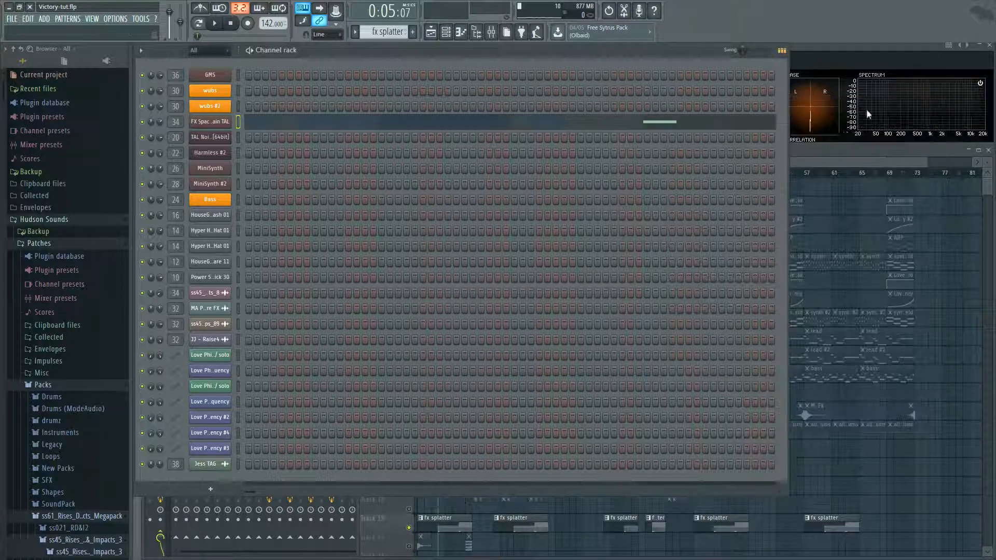
- Inspect the FX Space Train TAL synth, its fx splatter mixer track and the effects on the Convolution Verb send
left_click(221, 123)
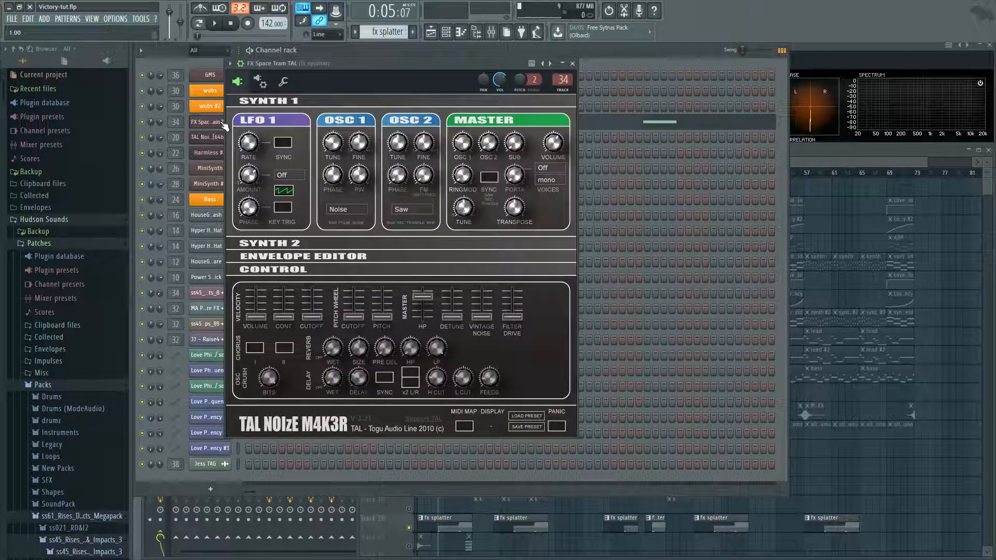
double_click(177, 122)
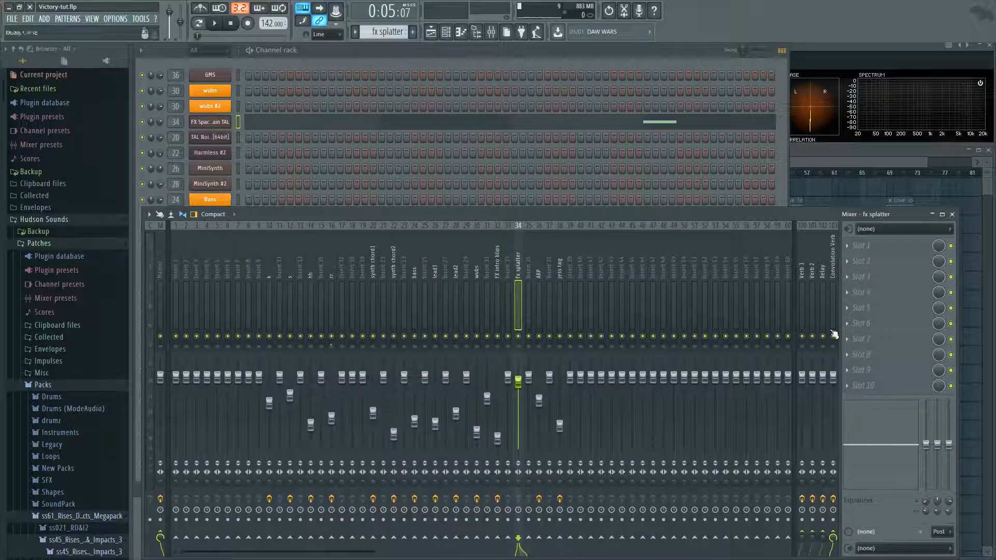
left_click(834, 259)
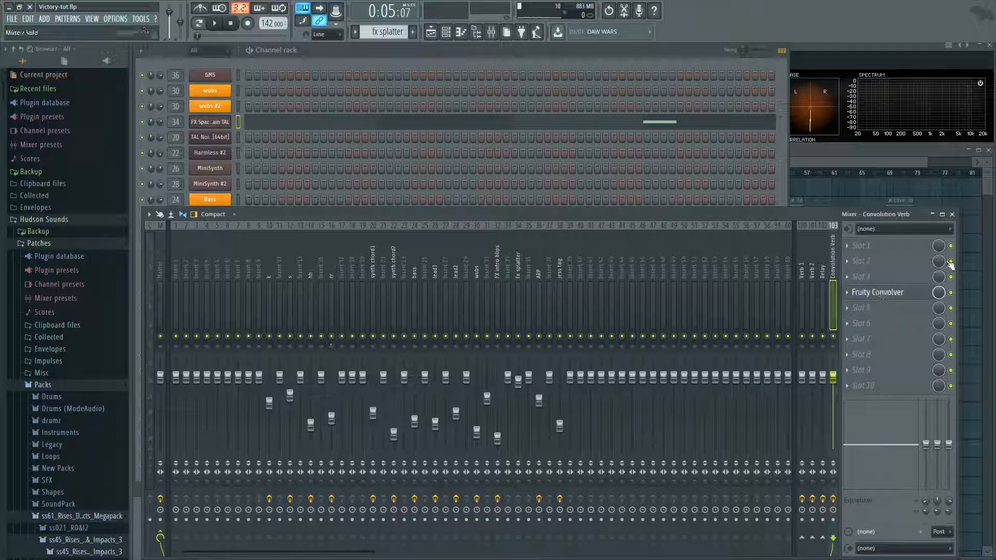
left_click(956, 216)
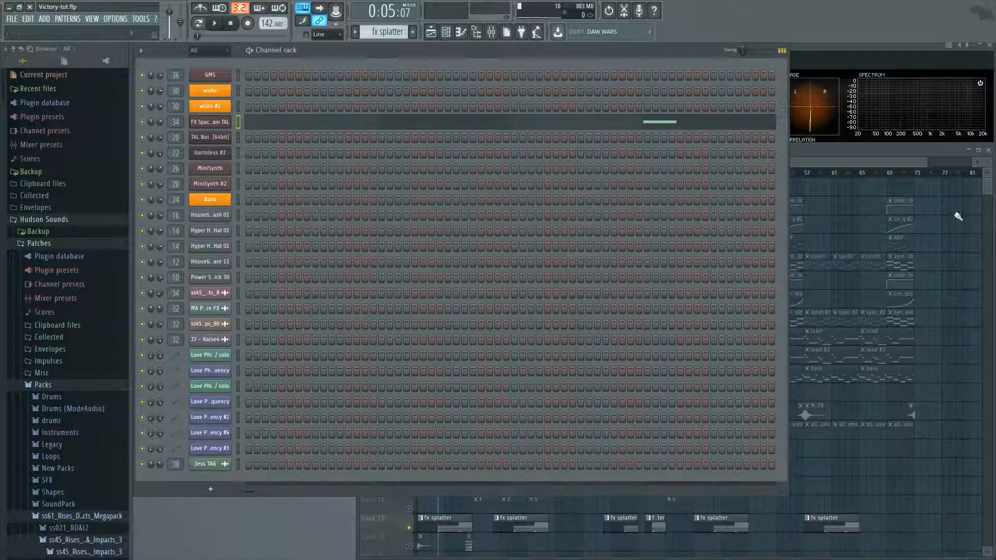
- Unmute the lead track in the playlist and inspect the lead pattern's MiniSynth settings and piano roll
left_click(892, 155)
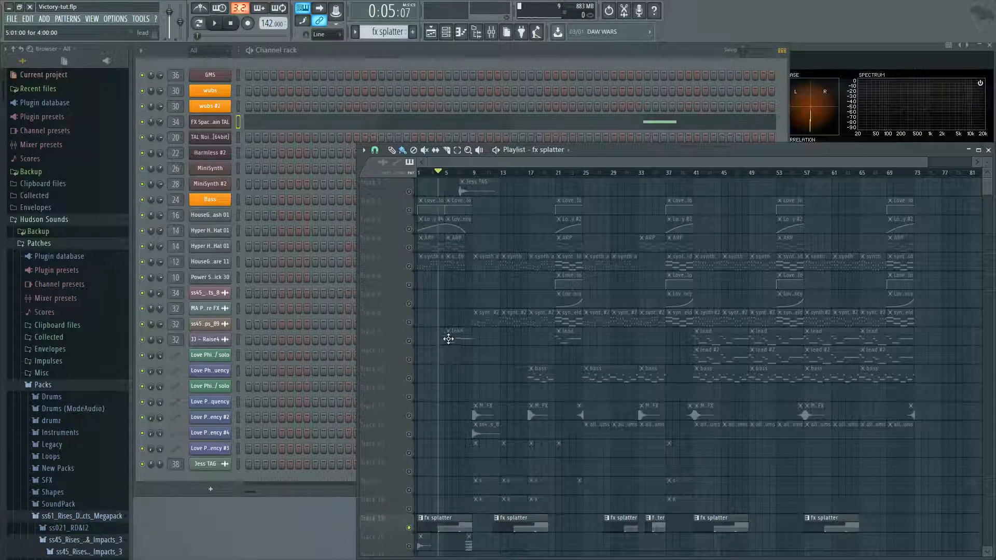
left_click(412, 344)
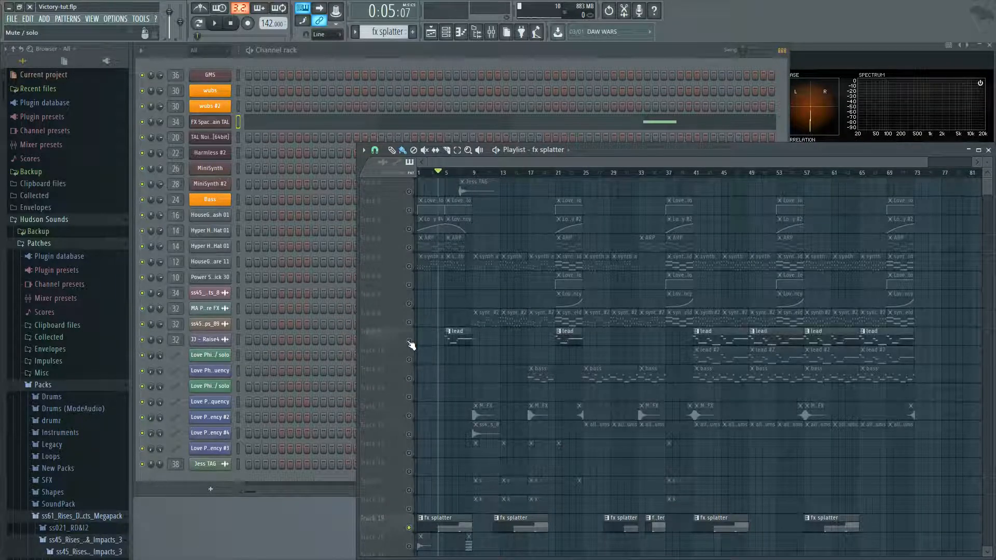
double_click(460, 341)
left_click(217, 170)
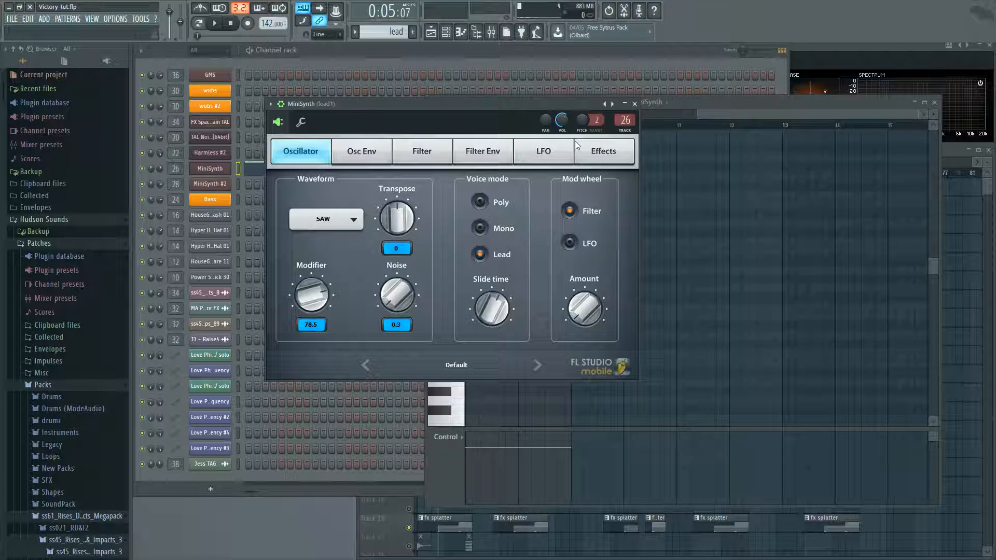
left_click(635, 104)
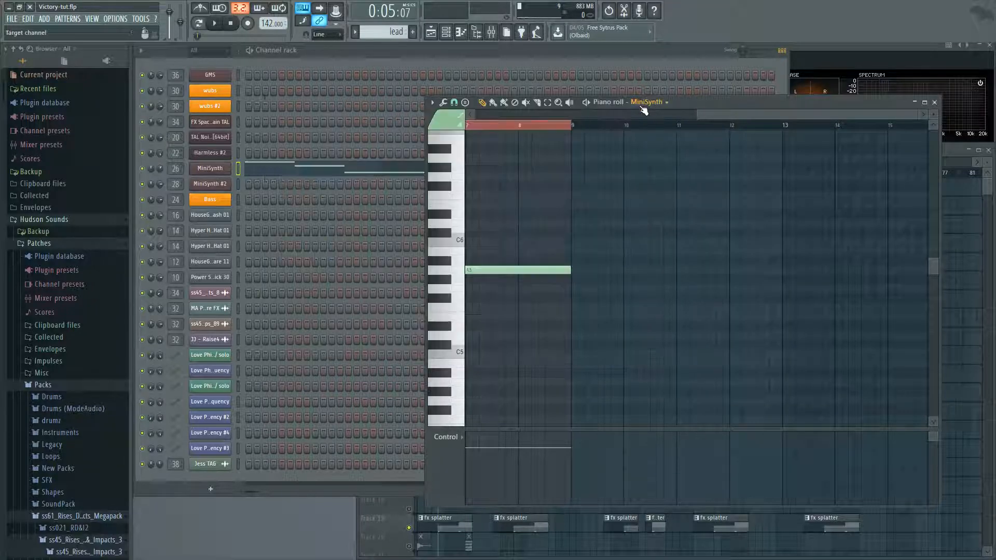
left_click(935, 102)
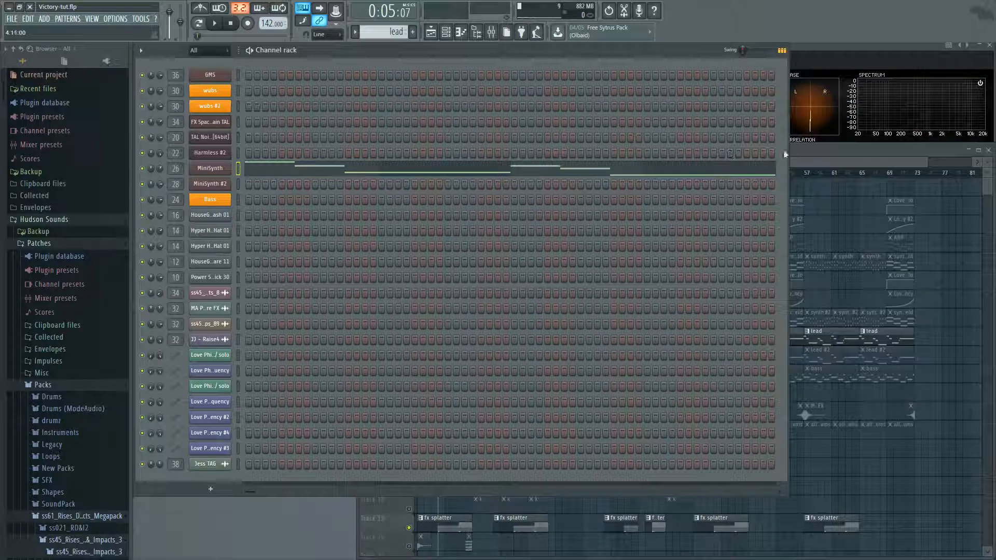
- Unmute all playlist tracks and play the full arrangement from the start
left_click(805, 151)
right_click(410, 547)
right_click(409, 547)
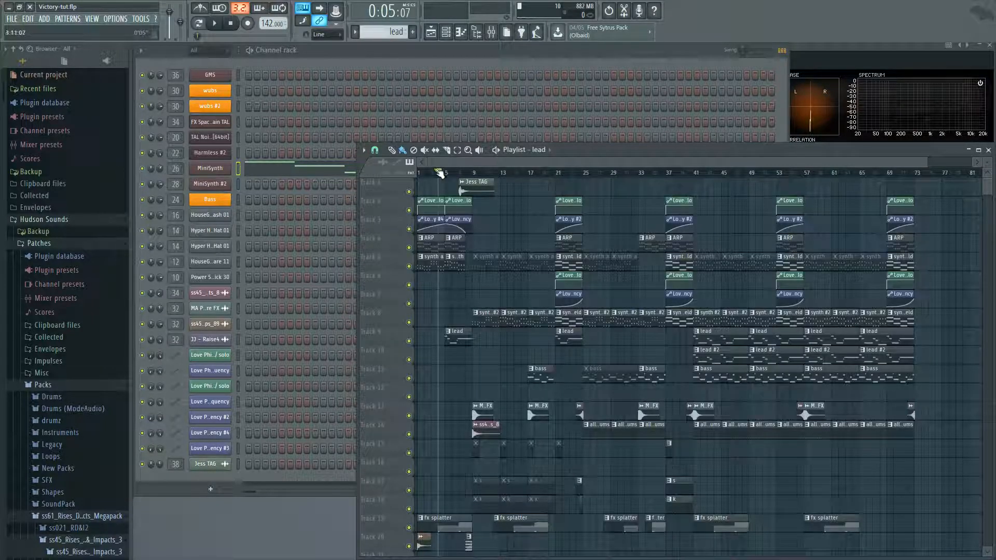
left_click_drag(441, 174, 411, 176)
key("space")
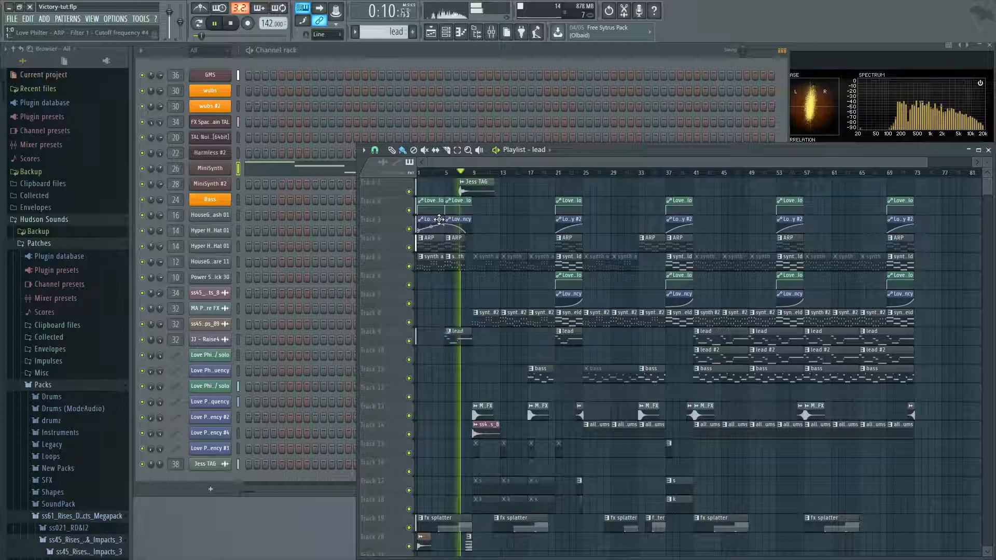
key("space")
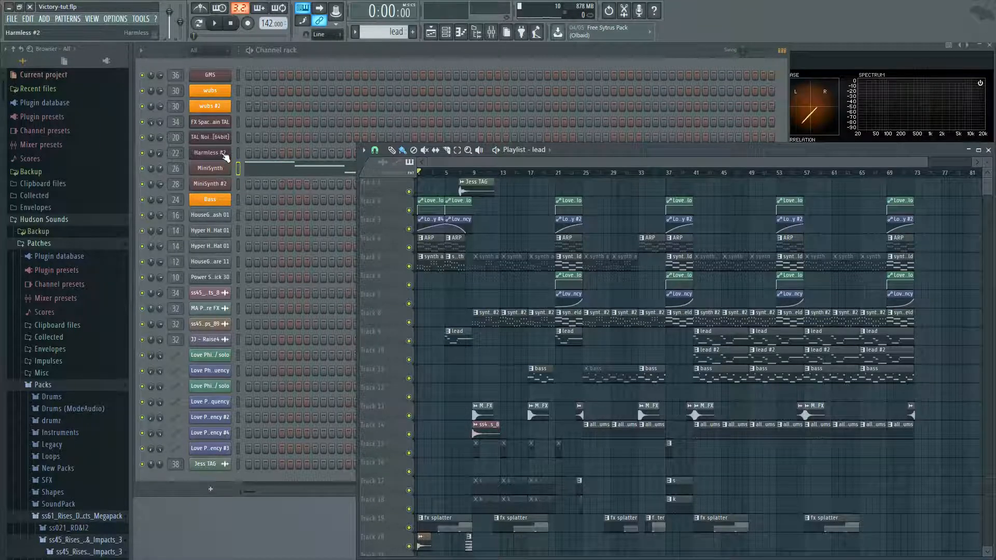
- Inspect the Harmless #2 synth settings, solo playlist Track 5 and play its synth chords from the start
left_click(210, 153)
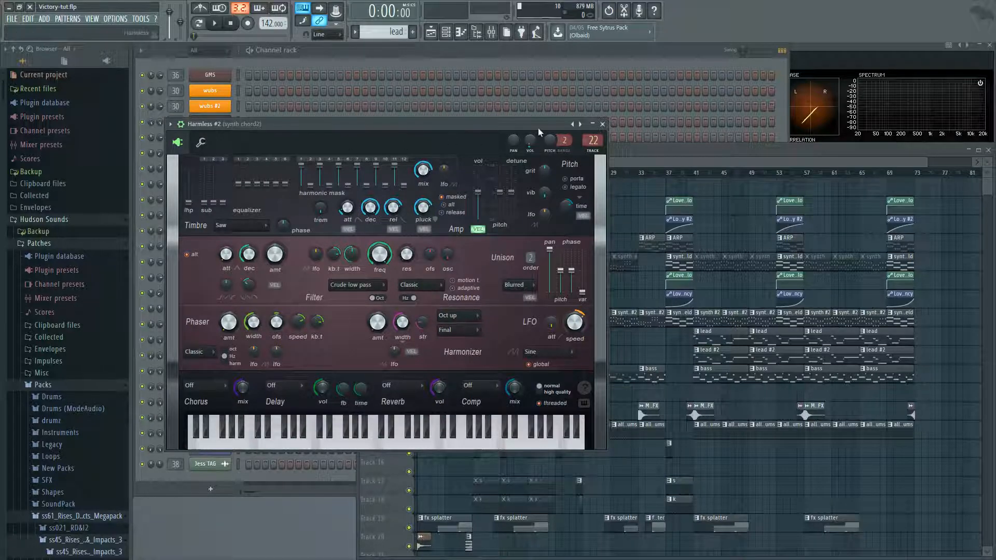
left_click(632, 154)
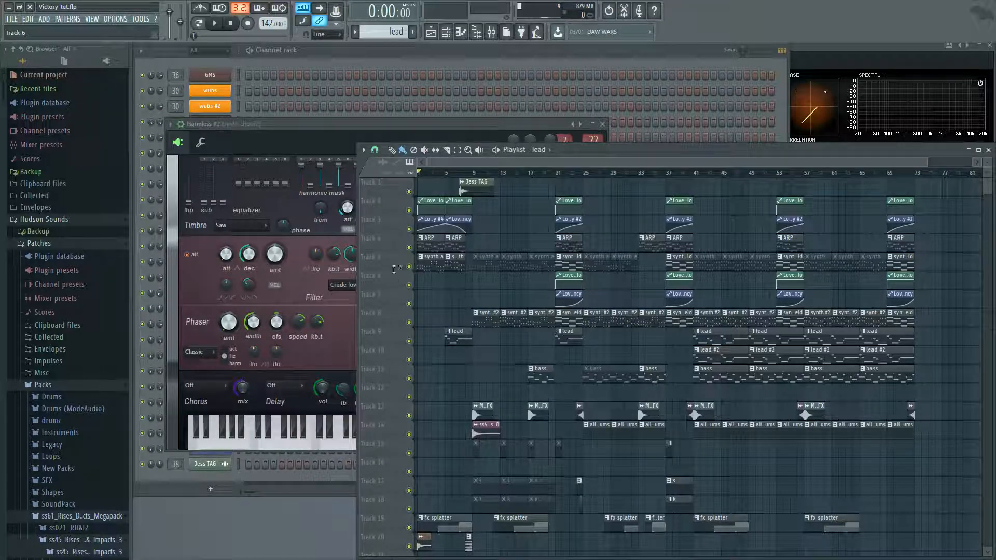
right_click(410, 267)
key("space")
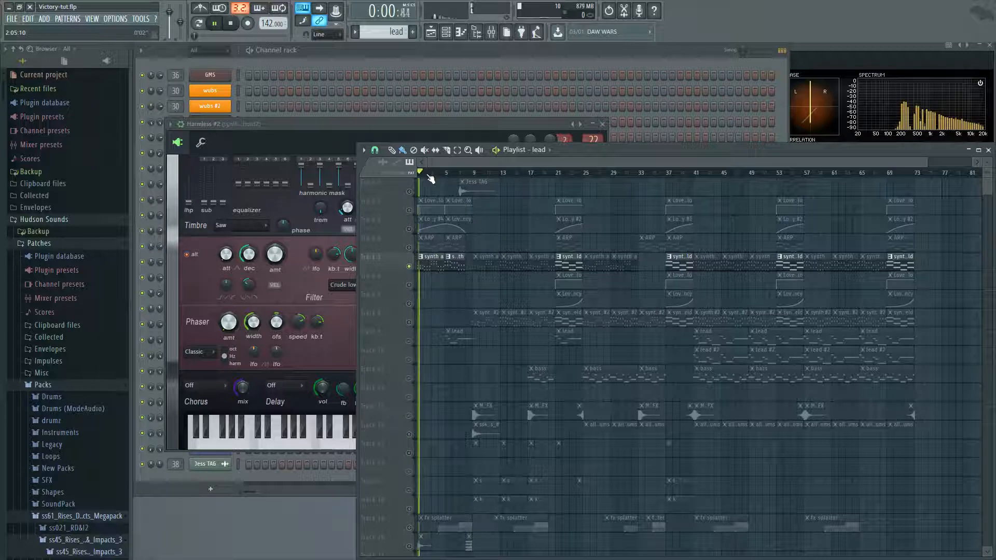
key("space")
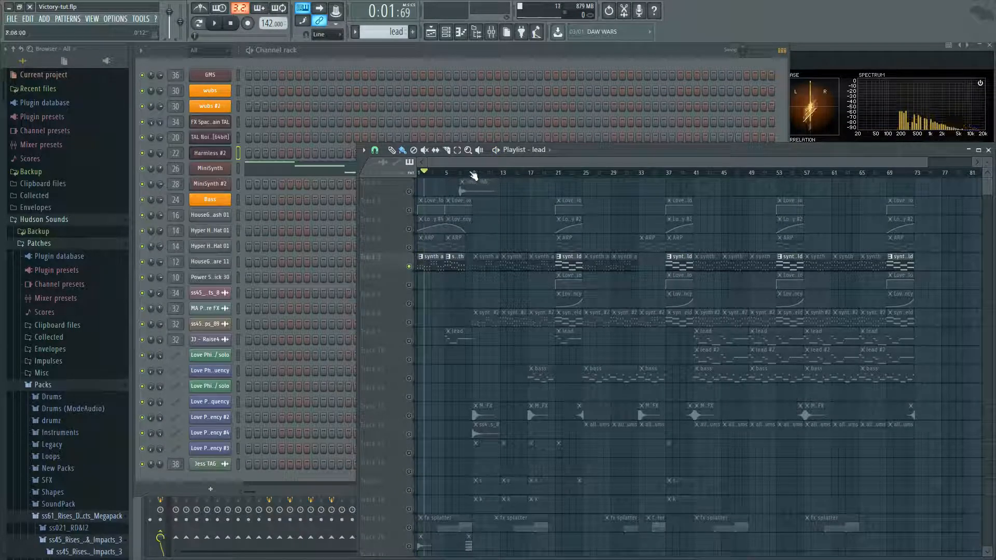
- Solo the synth chord clips on Track 8, unmute the automation on Track 2, and play from bar 9
left_click(473, 175)
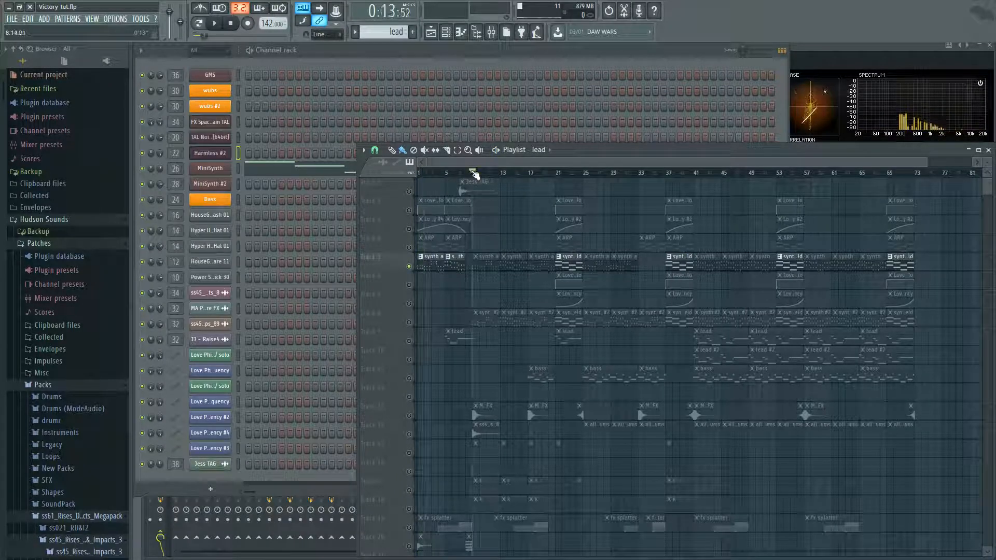
right_click(409, 322)
left_click(409, 211)
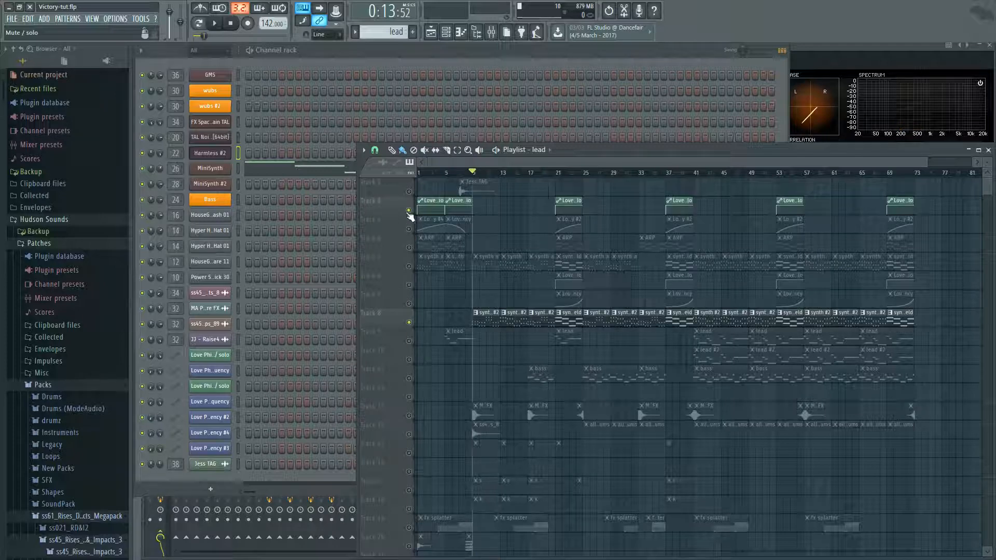
key("space")
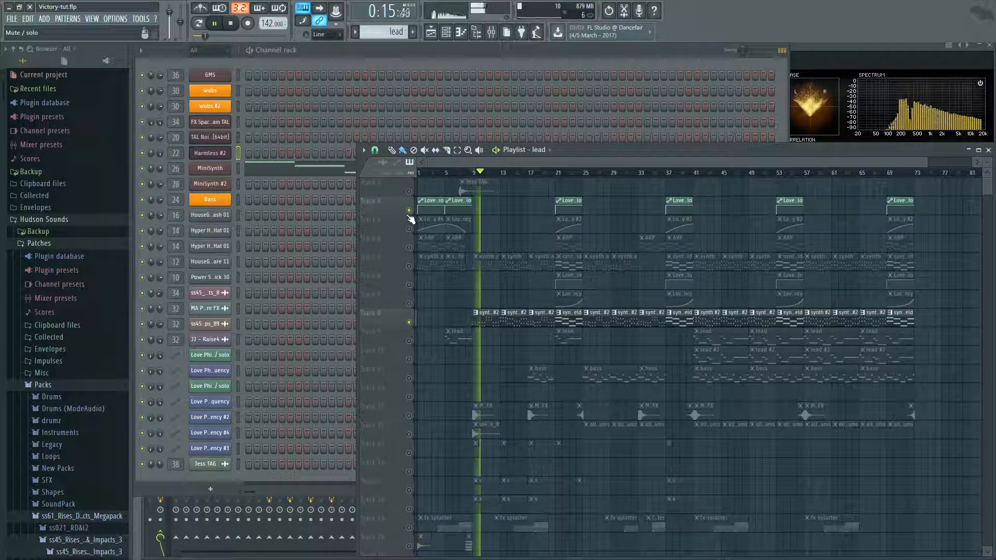
key("space")
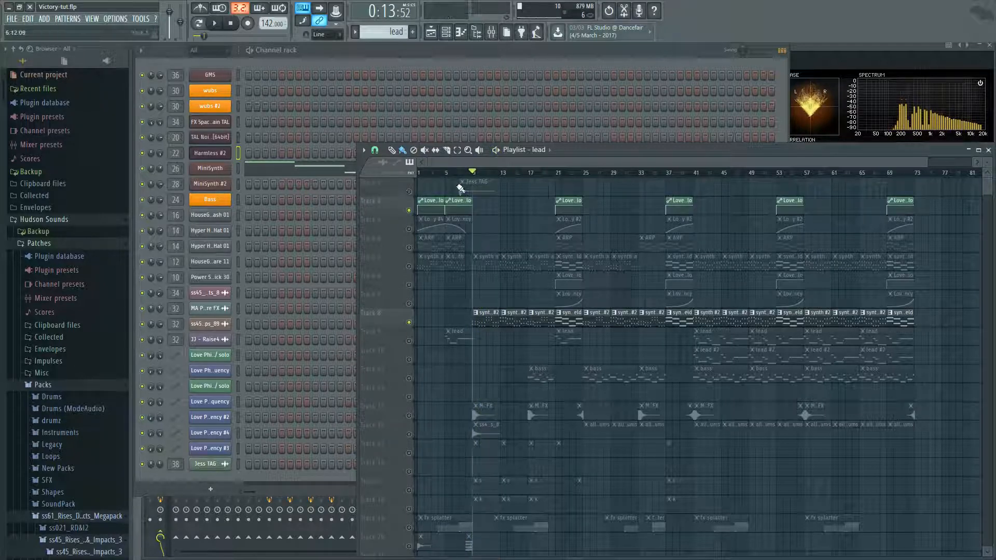
- Solo Track 20 and play its short clip from bar 8
left_click(465, 172)
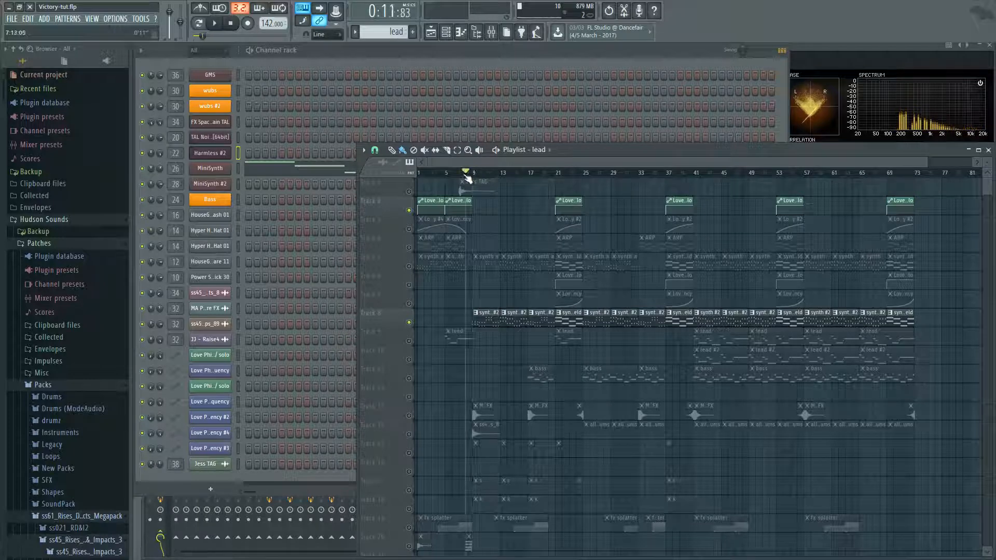
right_click(409, 546)
key("space")
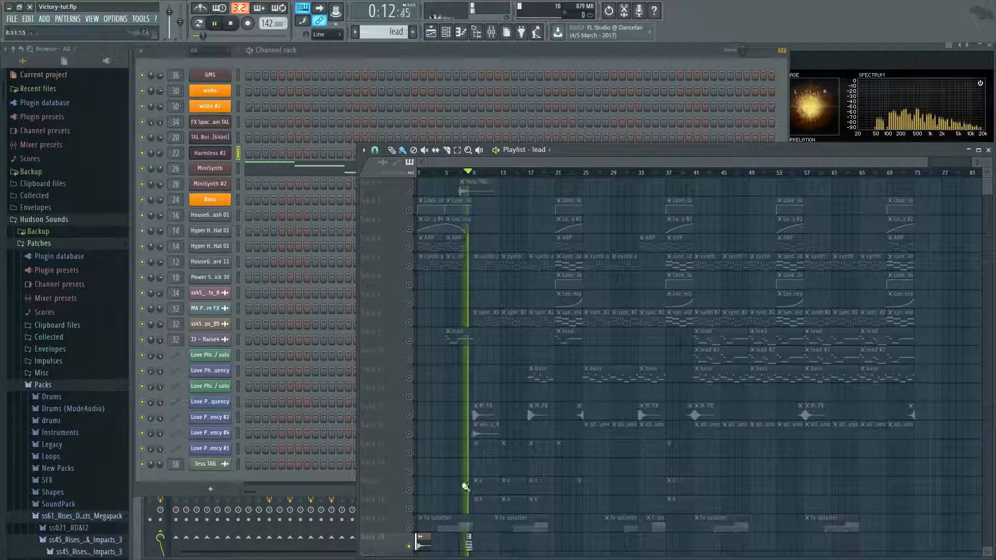
key("space")
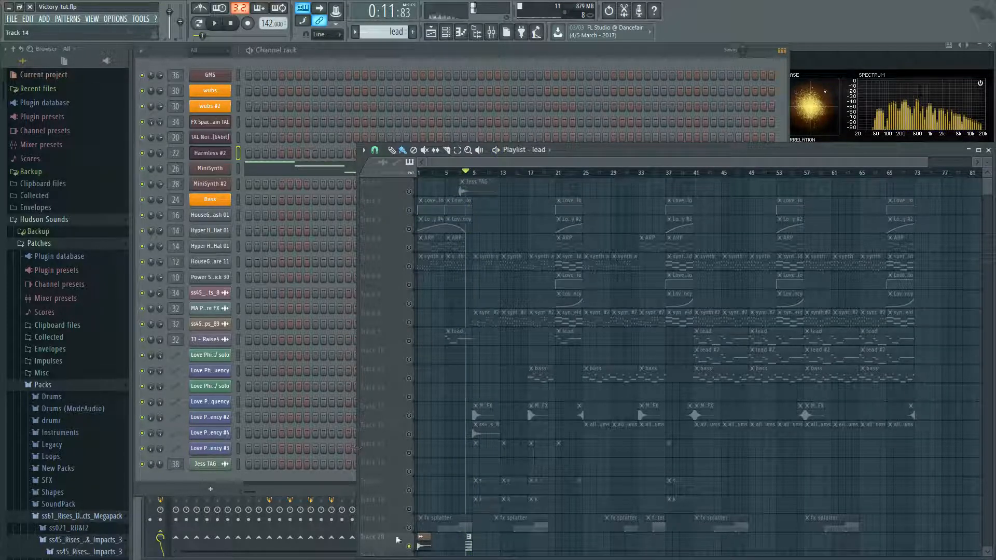
- Open the synth rise pattern's Harmless #2 piano roll and examine its notes with channel volume displayed in the control lane
double_click(469, 546)
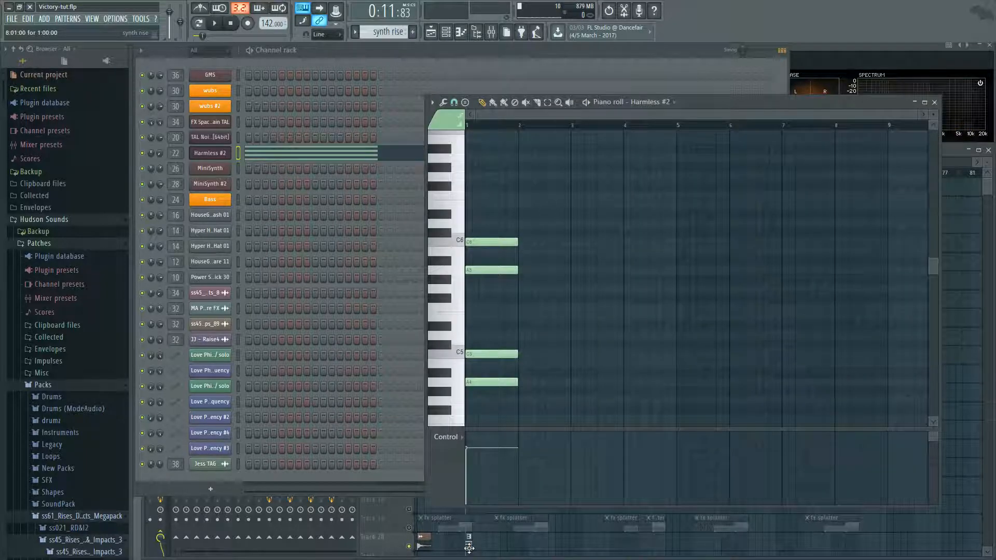
scroll(553, 267, "down", 8)
scroll(553, 269, "up", 4)
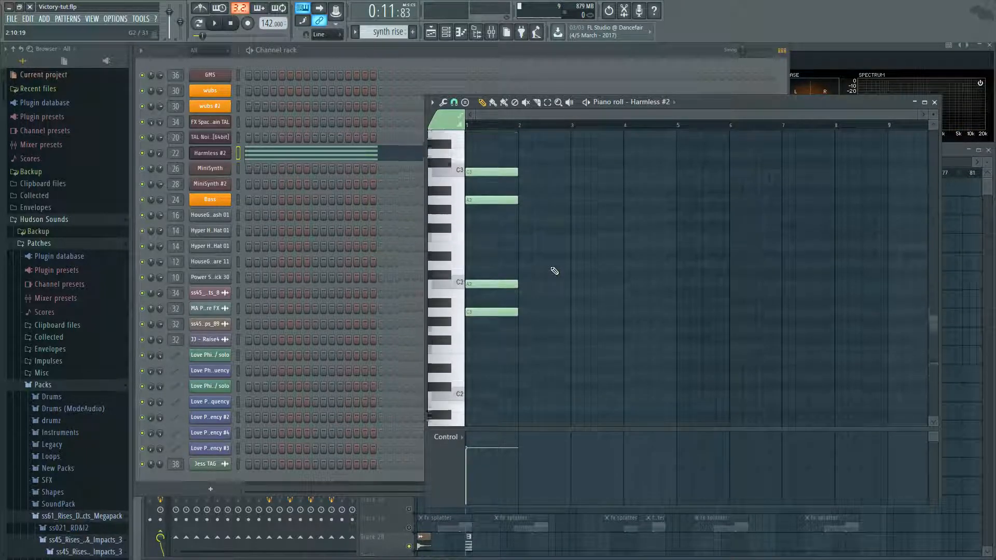
left_click(432, 102)
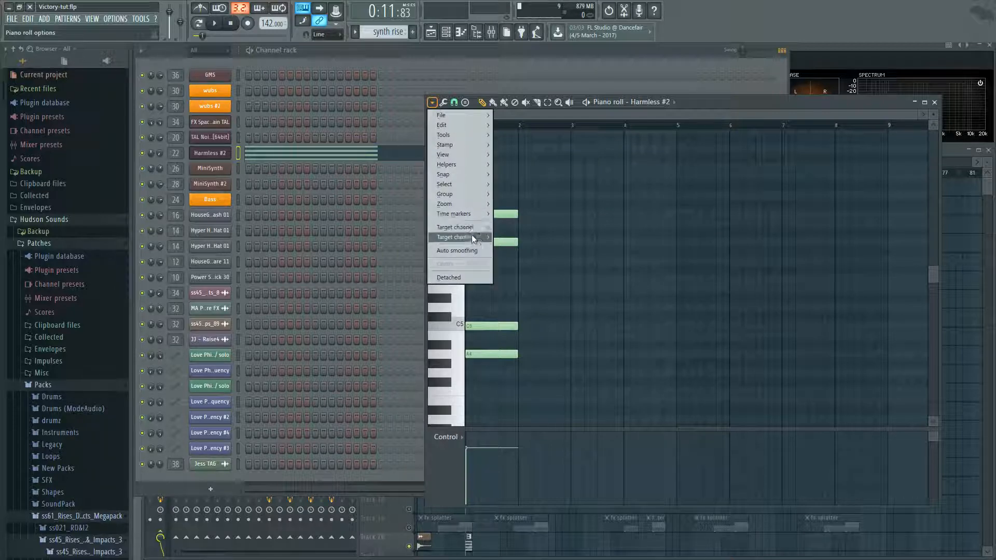
mouse_move(471, 236)
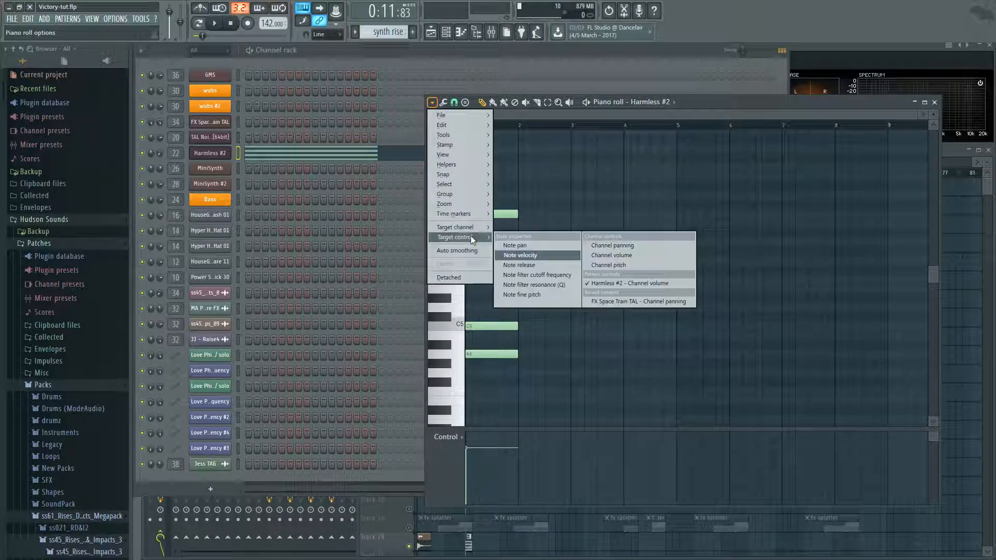
left_click(627, 252)
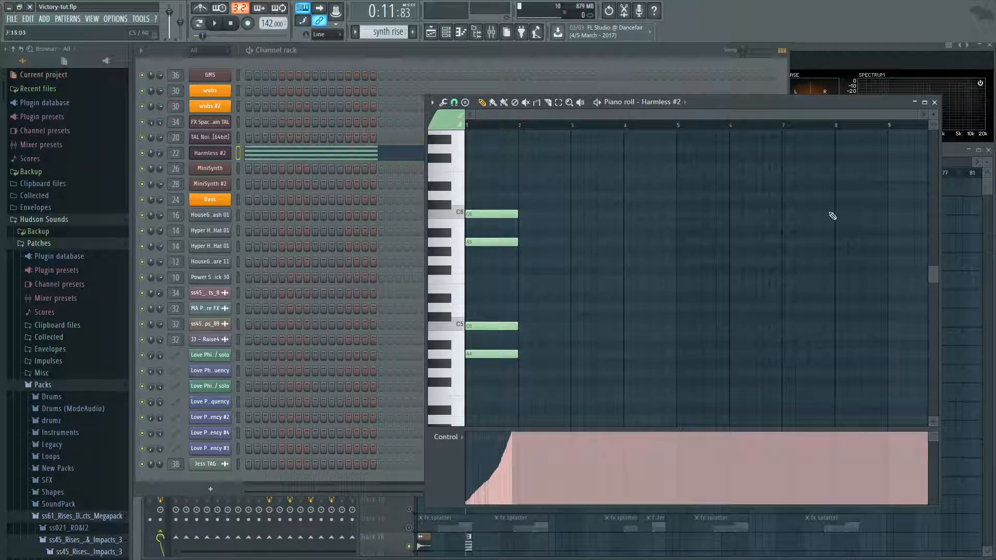
left_click(935, 103)
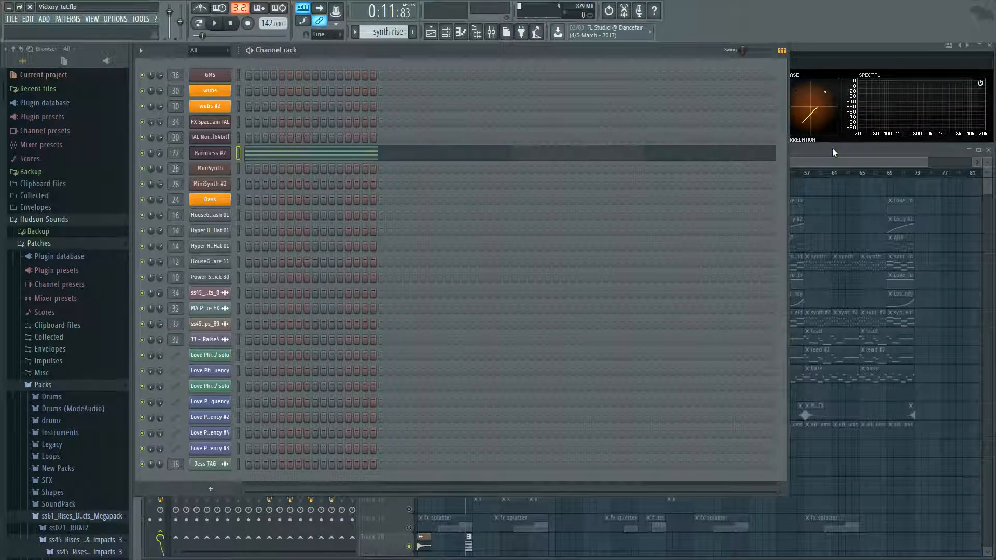
- Return to the playlist and end the track solo so all playlist tracks play again
left_click(833, 148)
right_click(410, 192)
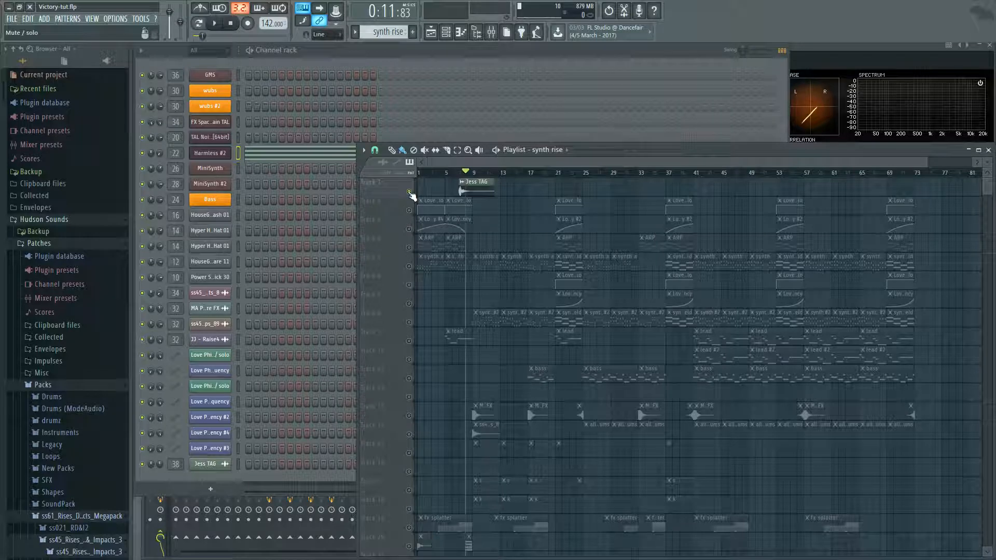
right_click(409, 192)
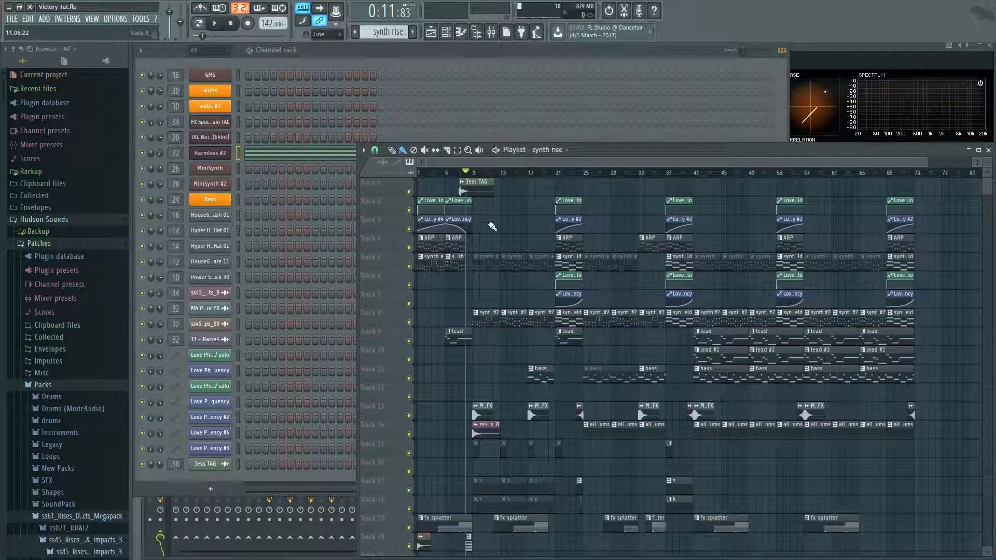
- Solo and play the effect clips on Track 13 and Track 14 from bar 9, and restore all tracks
left_click(478, 174)
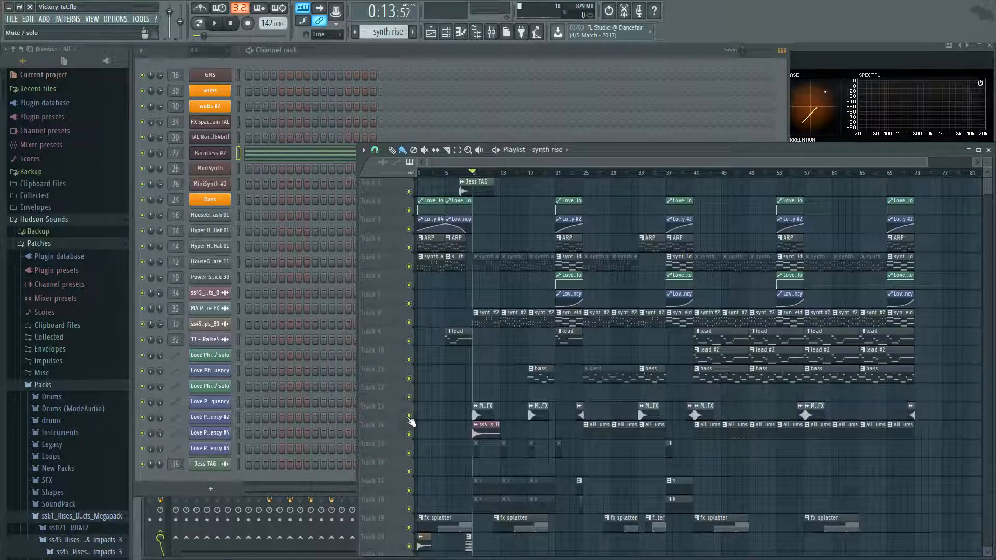
right_click(409, 418)
key("space")
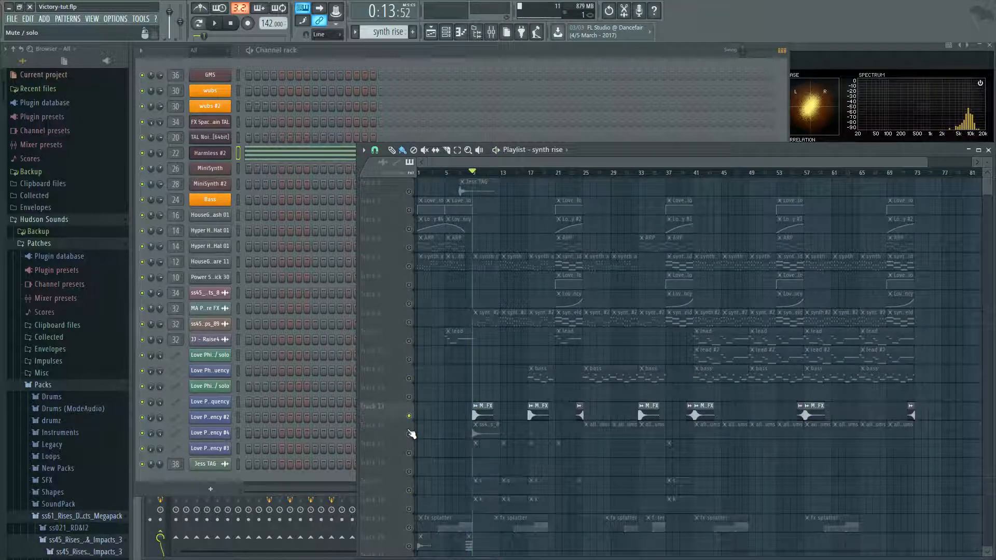
right_click(409, 435)
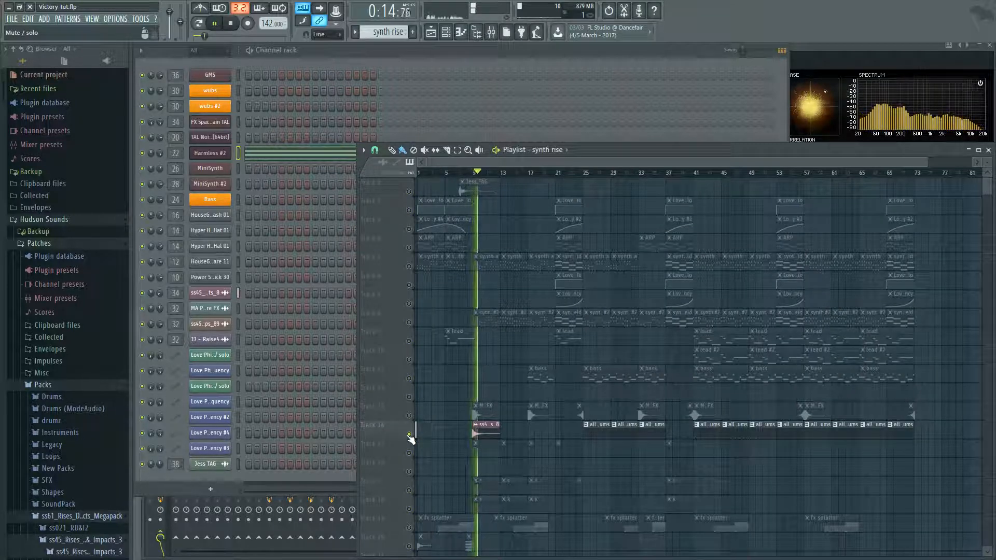
key("space")
right_click(409, 436)
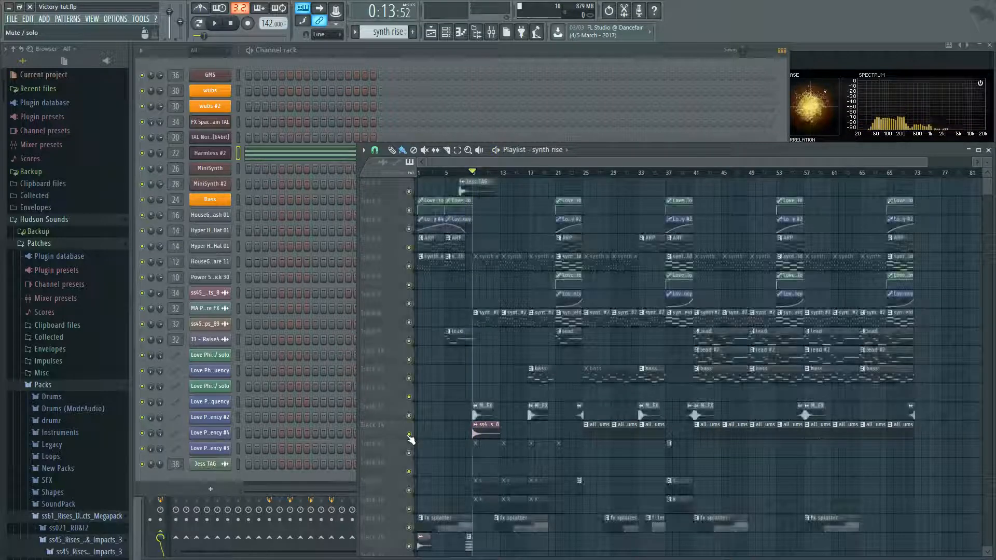
- Play the full arrangement from bar 7 past the entry of the bass at bar 17
left_click(459, 173)
key("space")
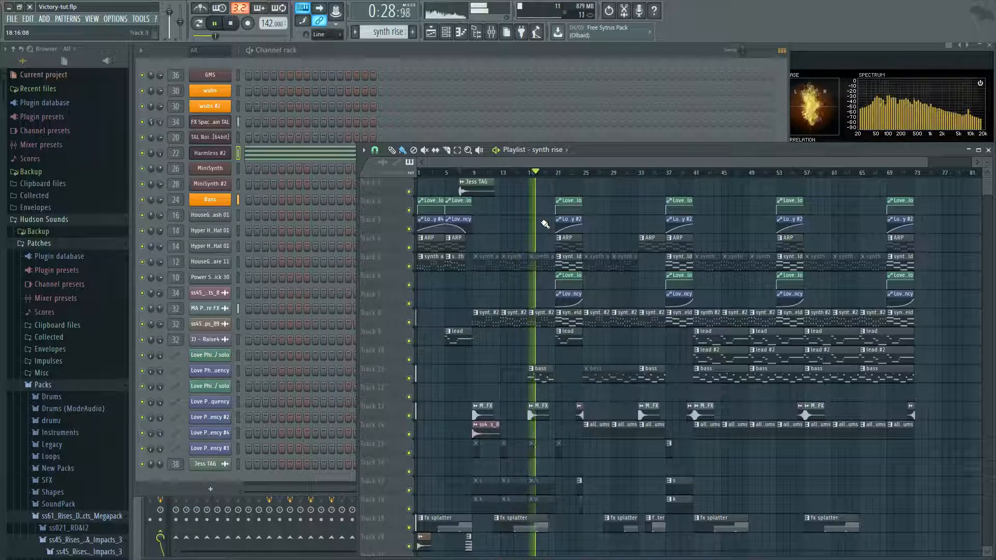
key("space")
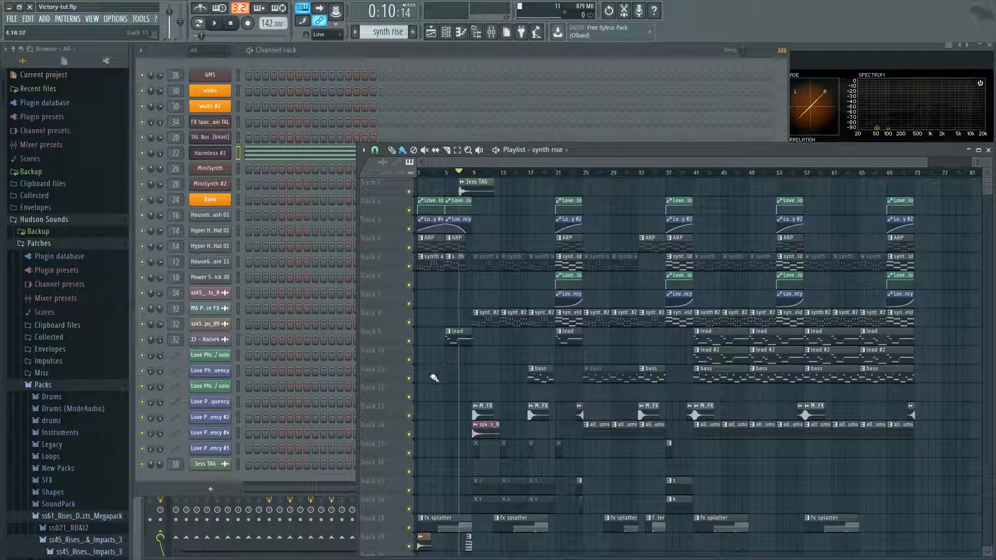
- Inspect the Bass synth's settings, solo Track 11 and play its bass clip from bar 17
left_click(208, 200)
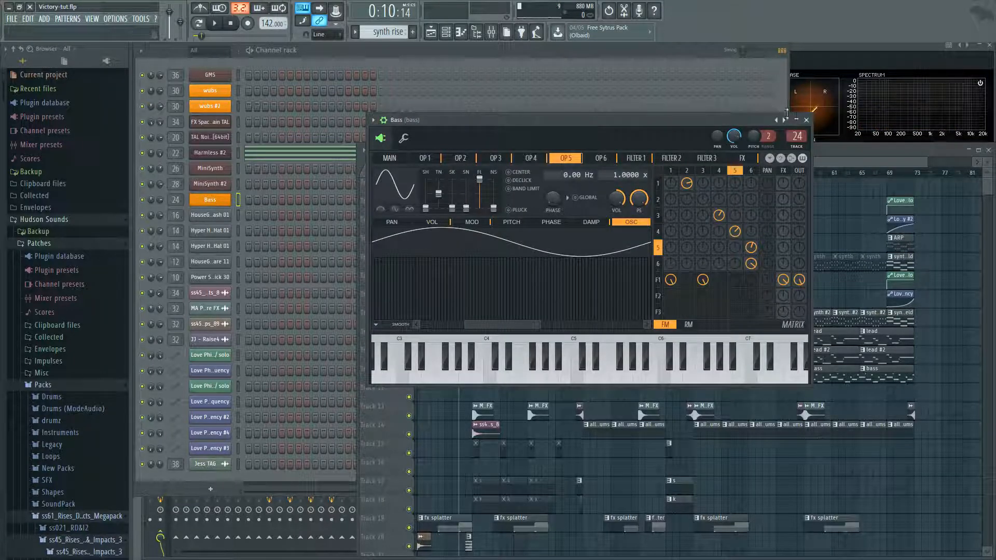
left_click(807, 121)
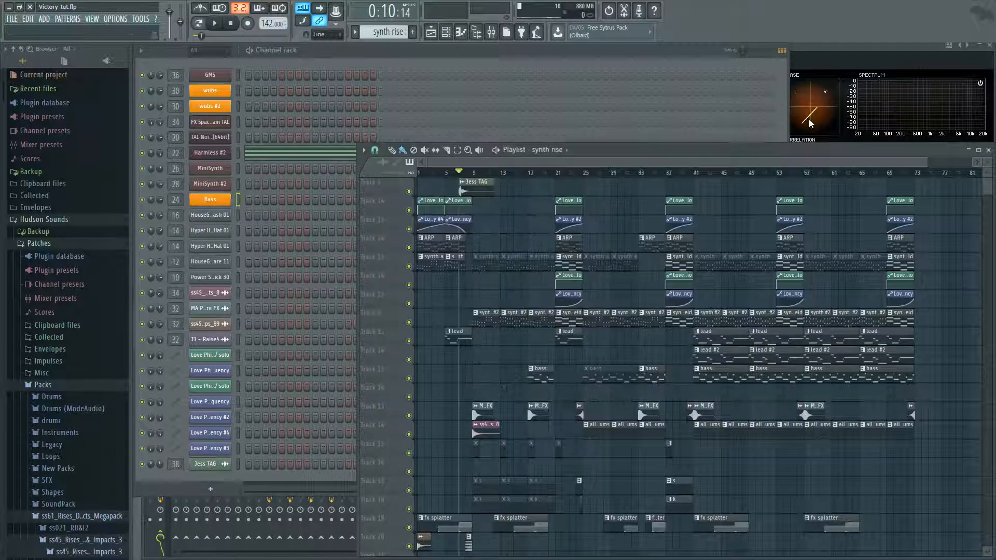
left_click(528, 173)
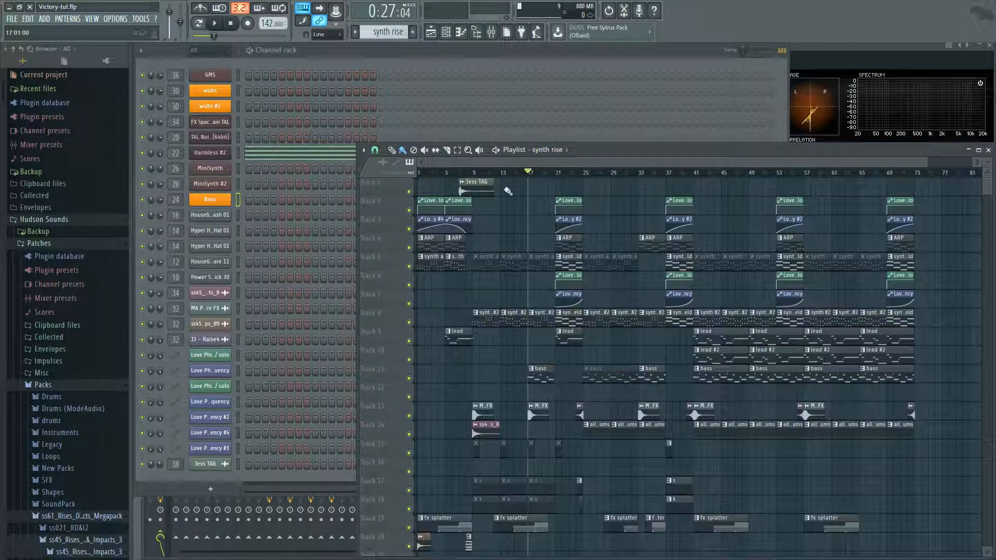
right_click(409, 378)
key("space")
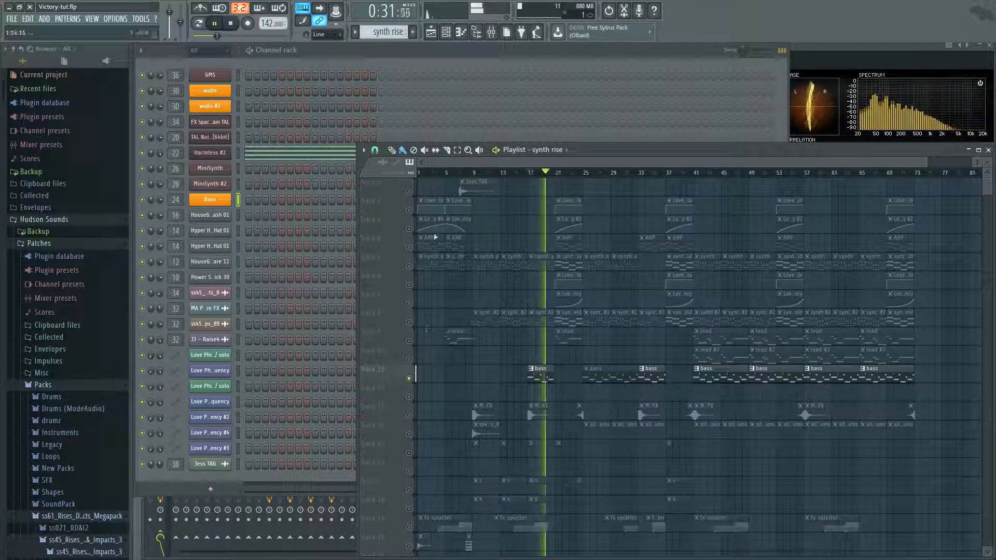
key("space")
- Restore all playlist tracks and play the full arrangement from bar 17 into the drum section
left_click(412, 268)
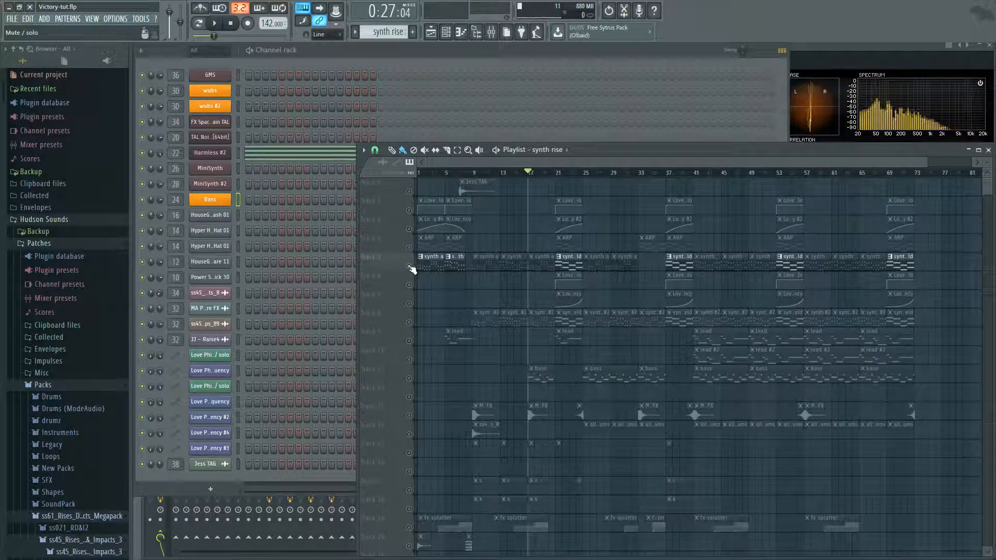
left_click(412, 268)
key("space")
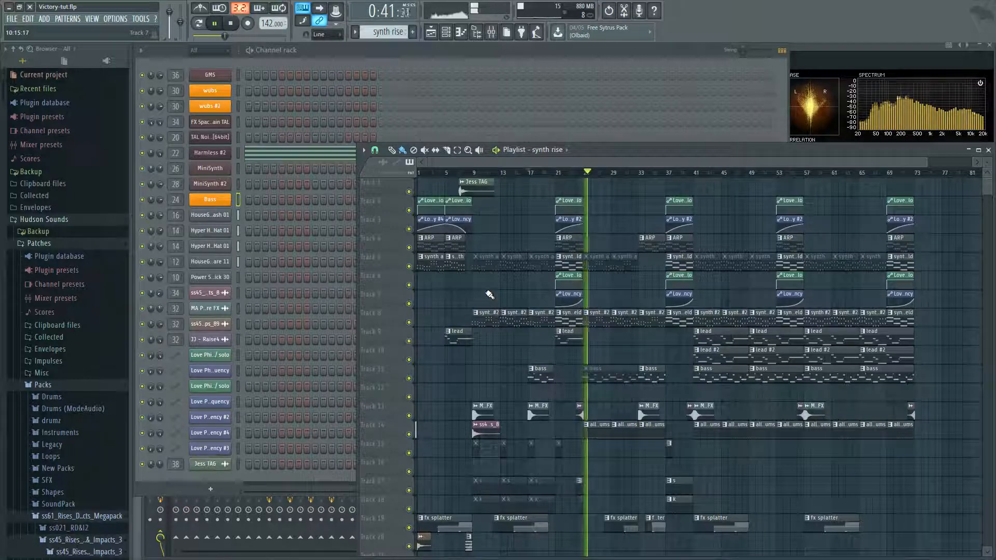
key("space")
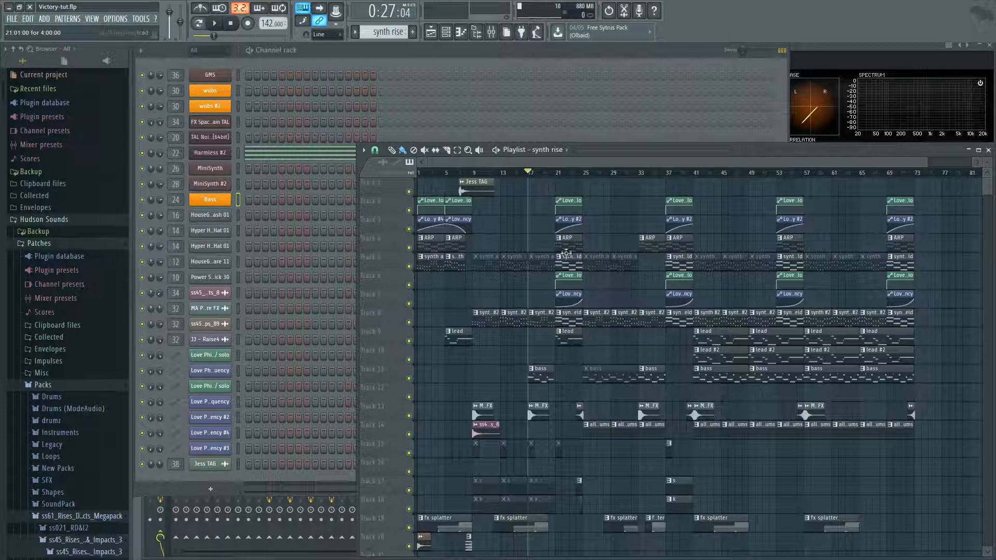
- Solo Track 13, play its short riser clip from bar 24, and restore all tracks
left_click(557, 174)
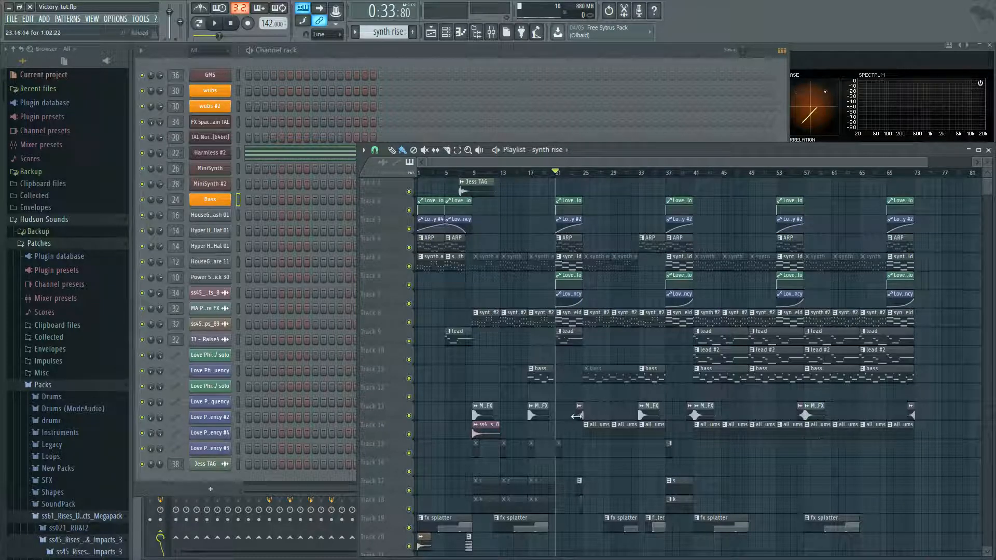
right_click(410, 416)
left_click(575, 174)
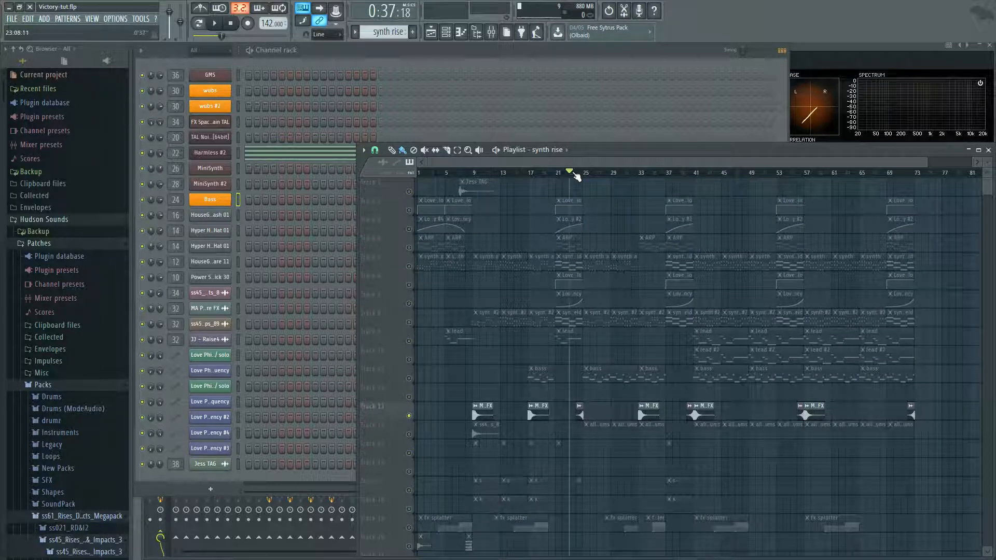
key("space")
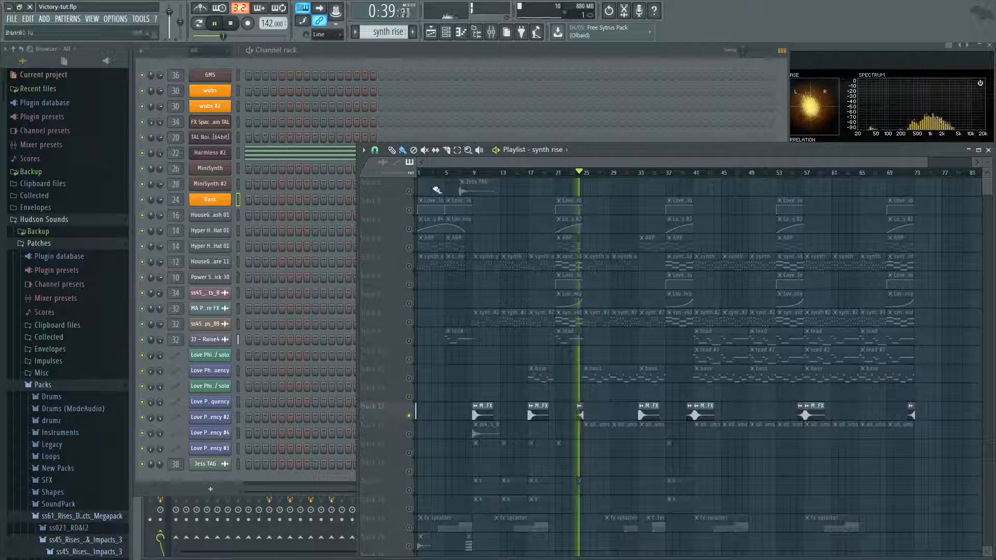
key("space")
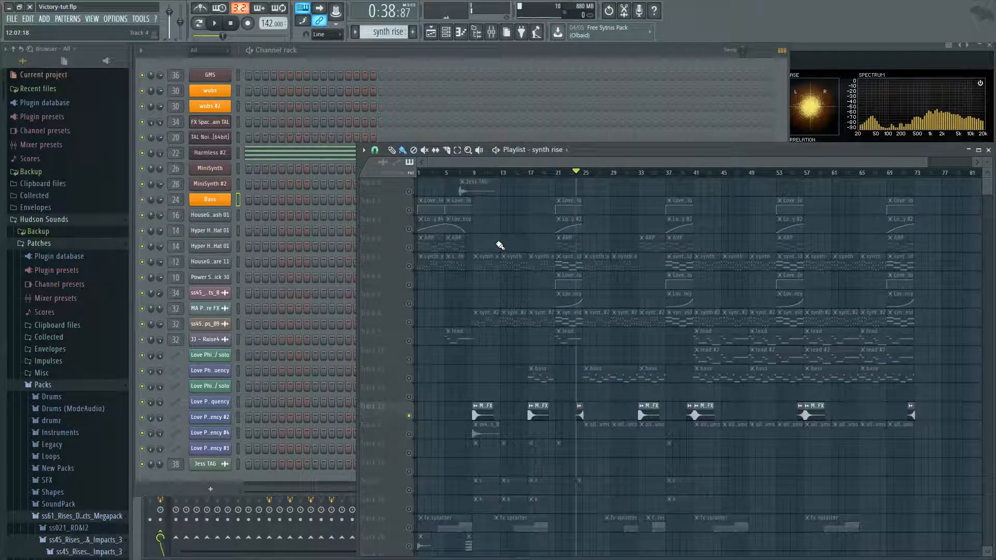
right_click(409, 417)
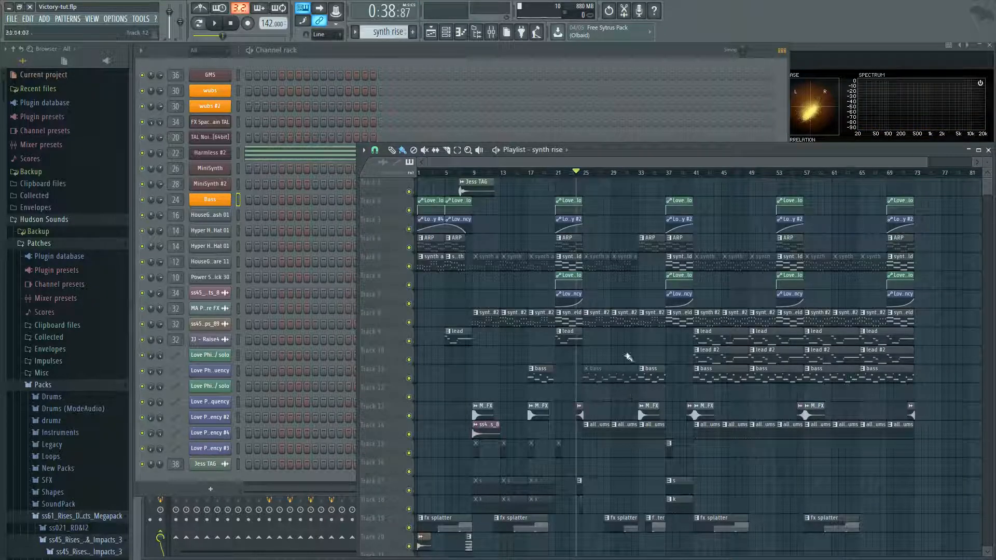
- Move the playback position to bar 25 and examine the all drums pattern's steps in the channel rack
left_click(584, 172)
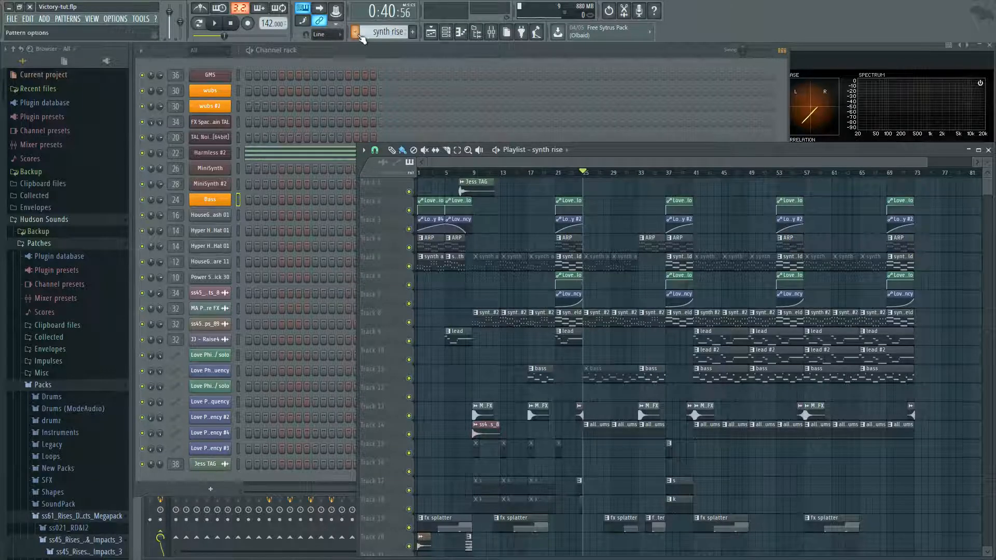
left_click(356, 33)
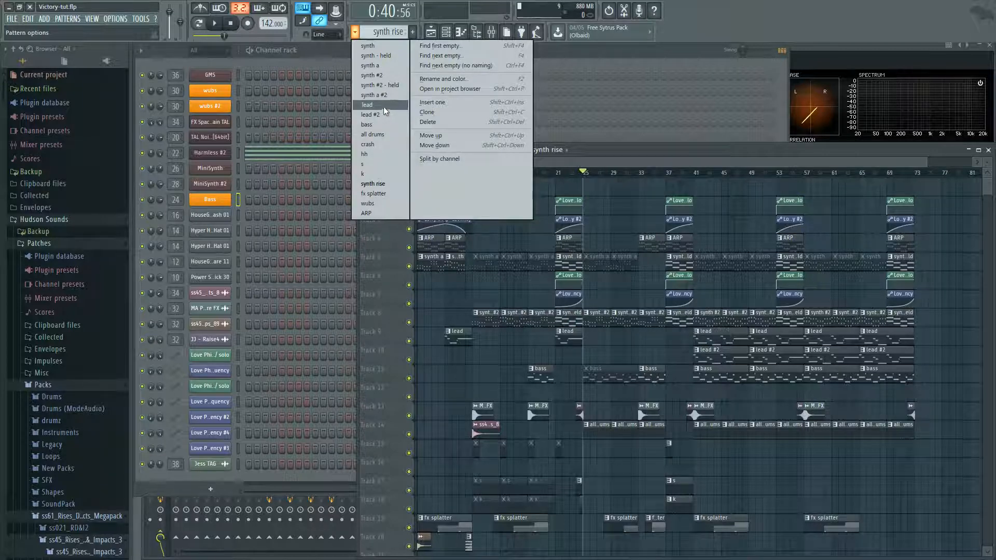
left_click(384, 135)
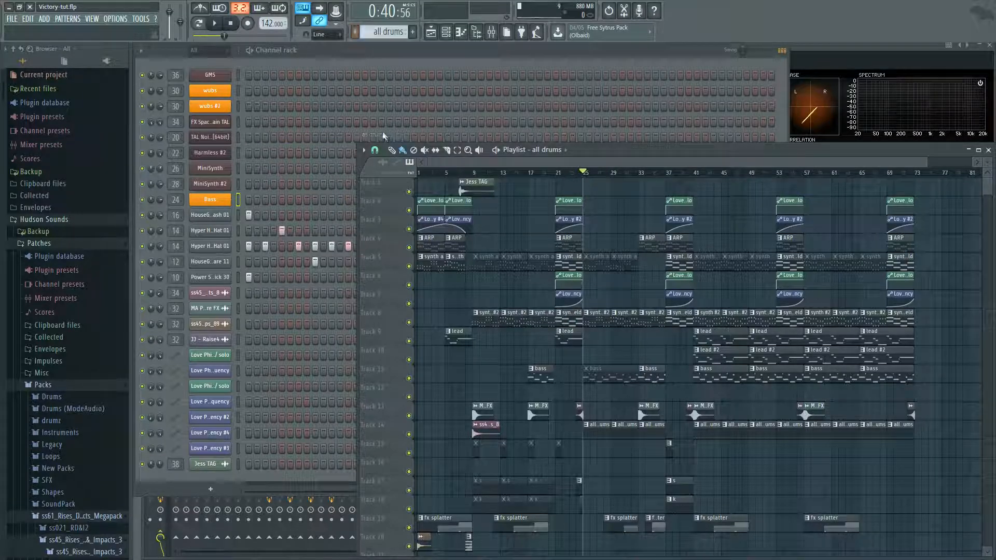
left_click(395, 48)
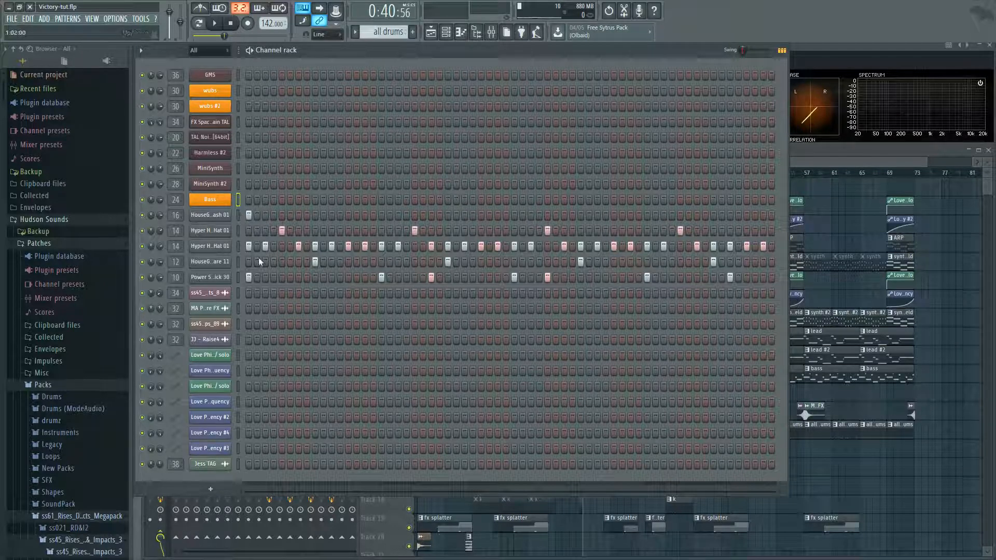
- Play the song from bar 25 and show the effect chain of the k mixer track
left_click(814, 147)
key("space")
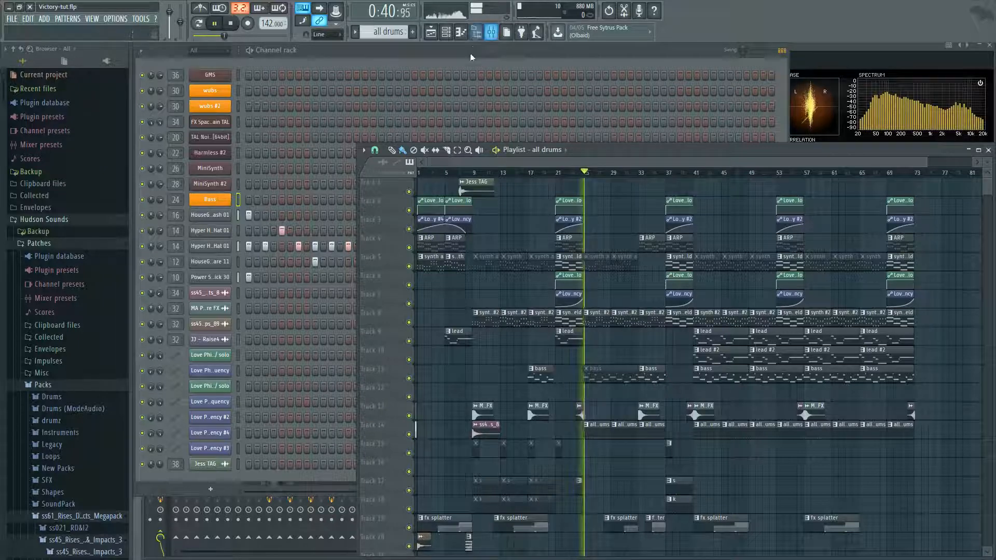
left_click(492, 33)
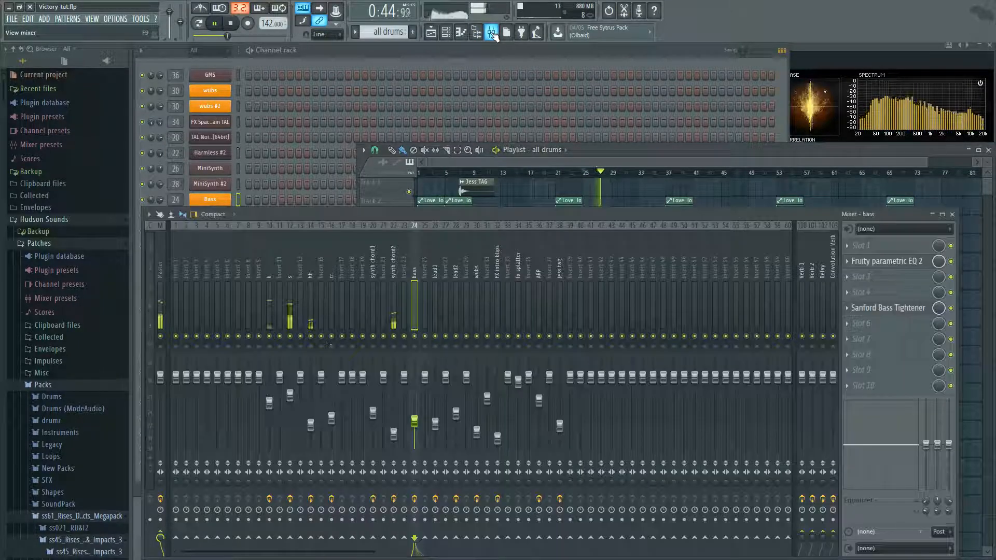
left_click(270, 267)
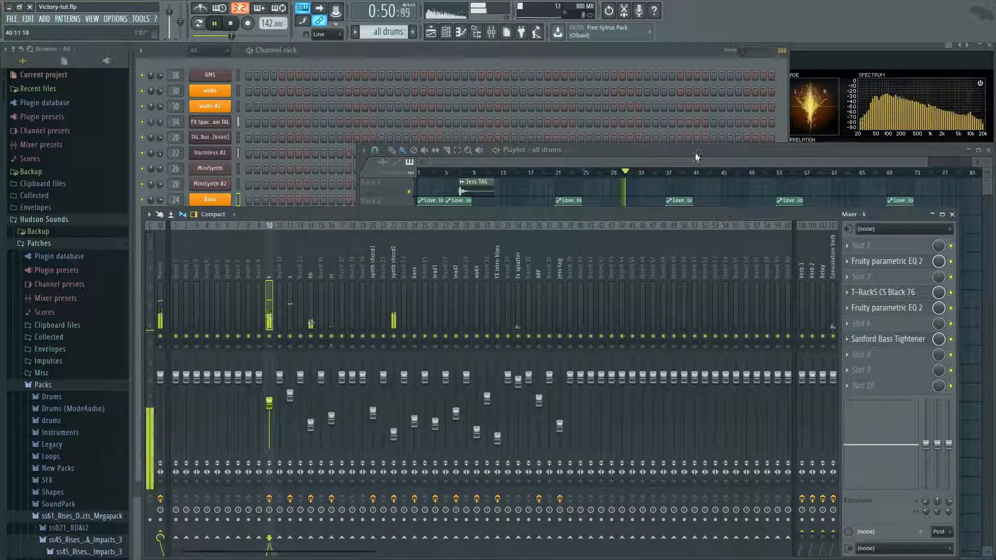
- Examine the T-RackS CS Black 76 limiter and the Fruity parametric EQ 2 after it on the k mixer track
left_click(881, 296)
key("space")
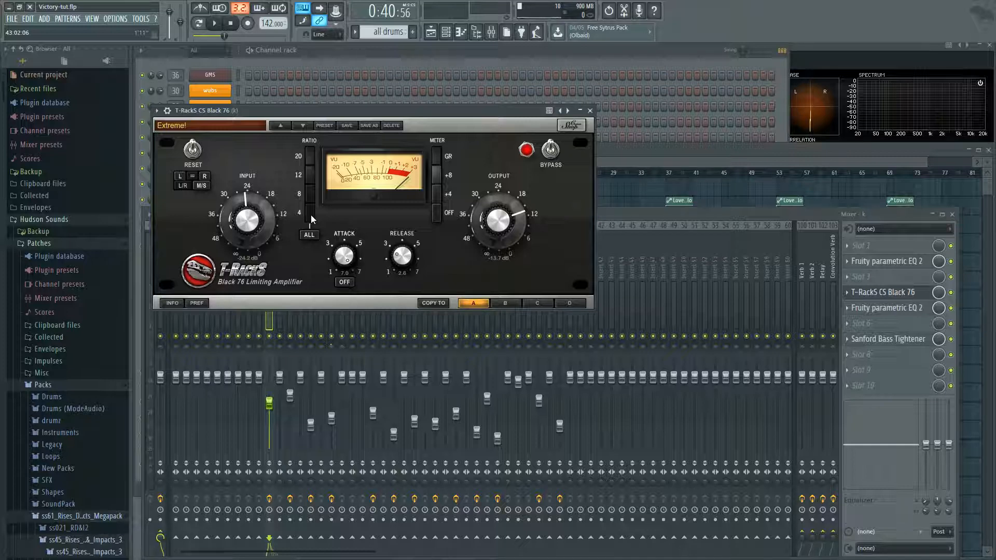
left_click(591, 110)
left_click(871, 309)
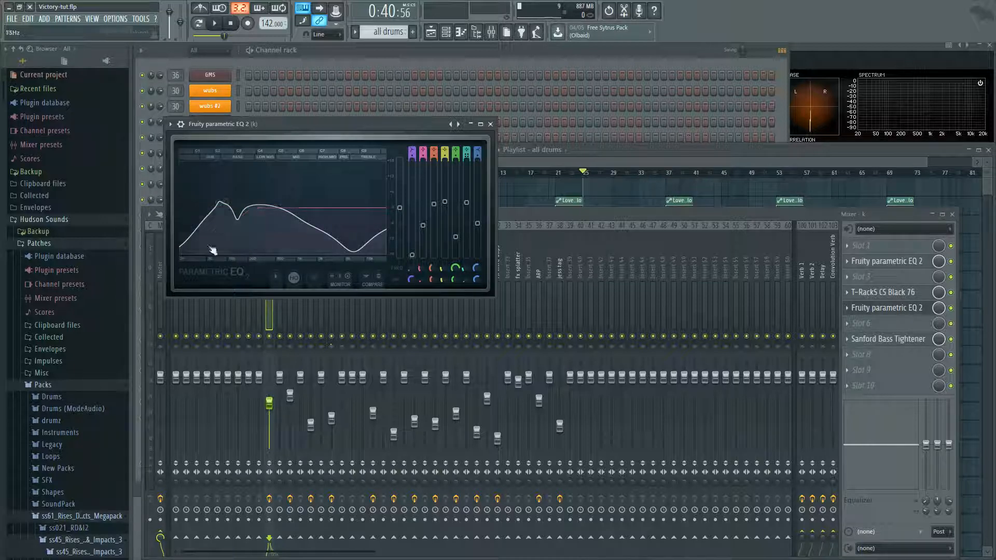
left_click(491, 124)
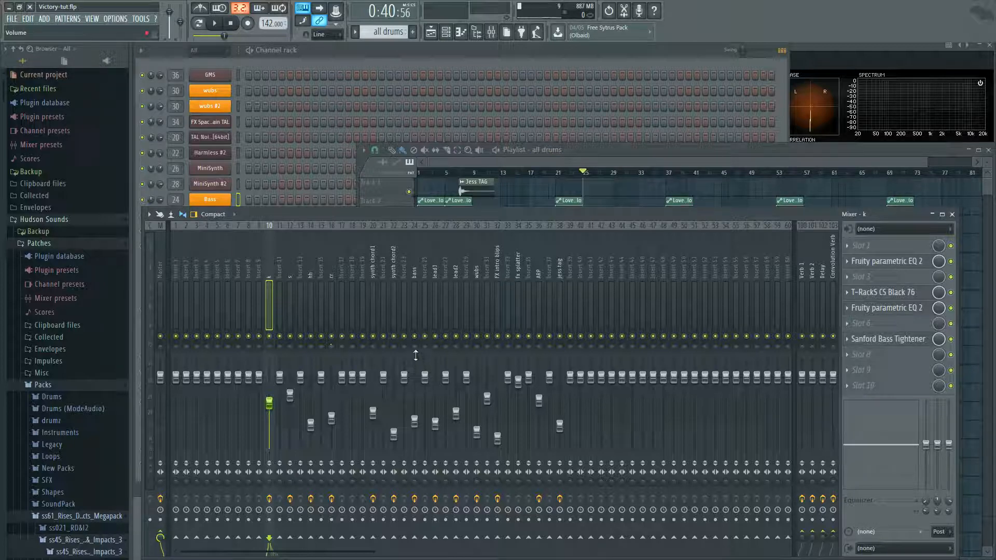
- Solo the k mixer track, play the playlist from bar 33, and return the playback position to bar 25
right_click(416, 337)
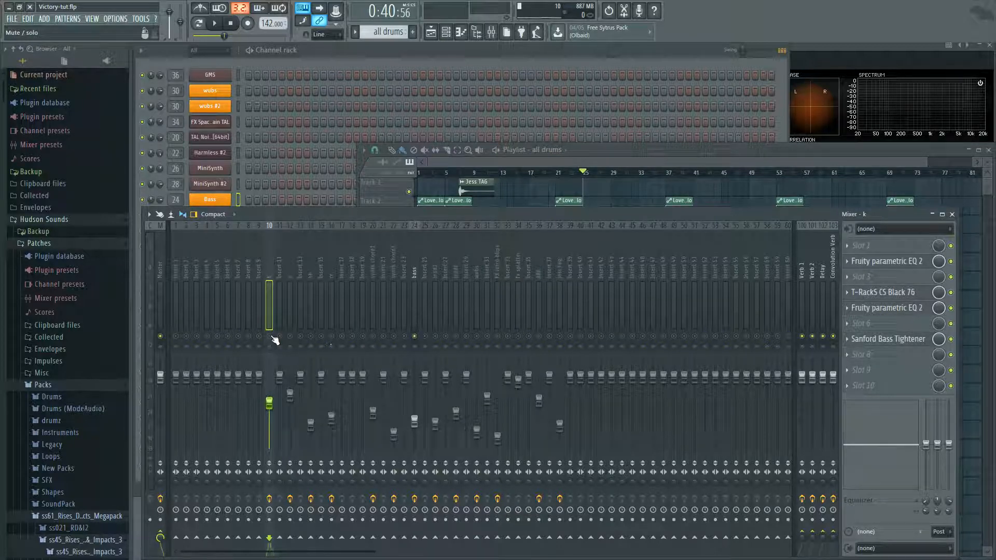
left_click(584, 149)
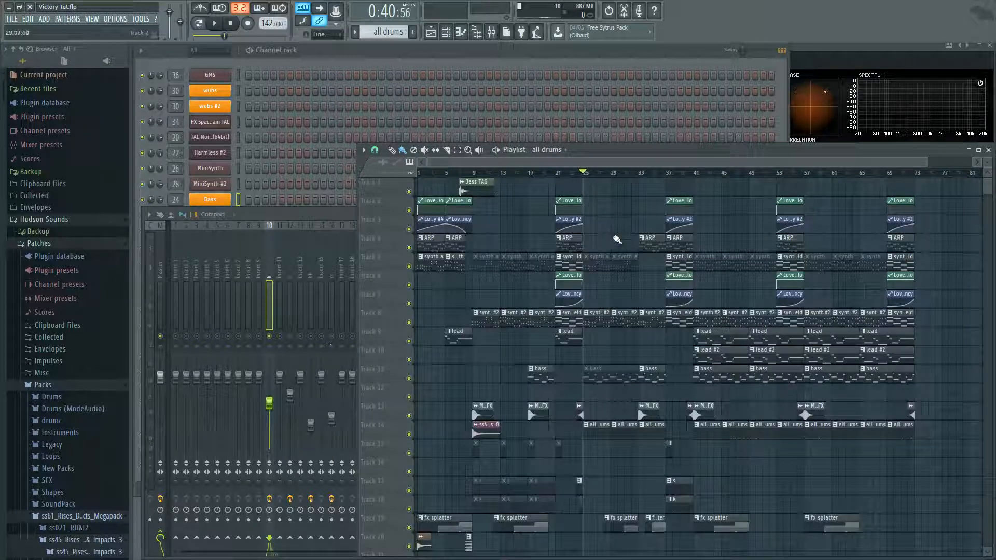
left_click(643, 173)
key("space")
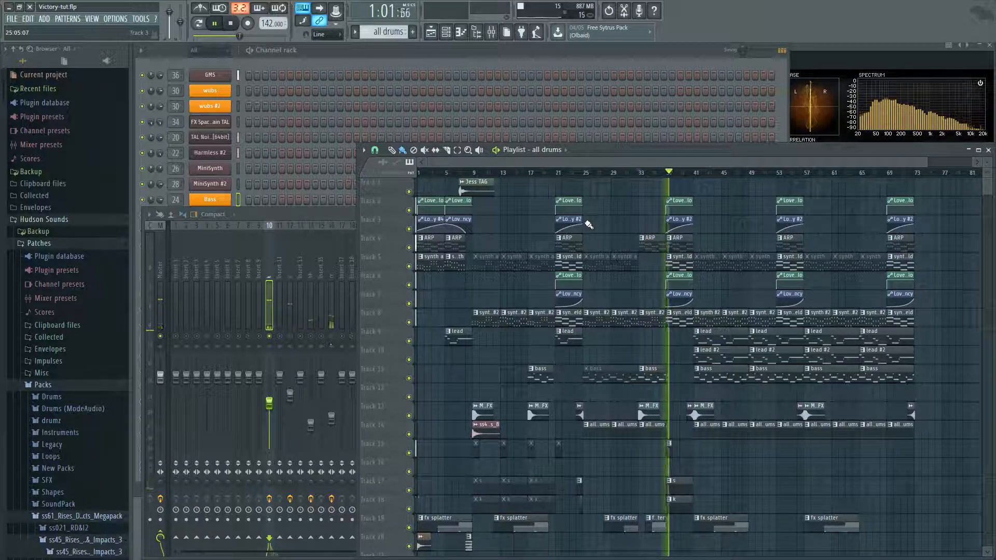
key("space")
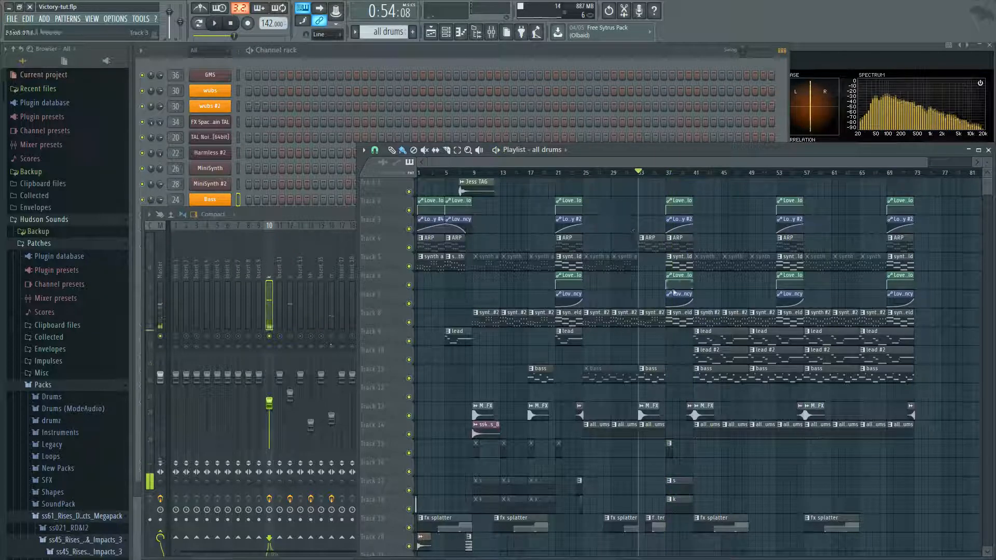
left_click(585, 175)
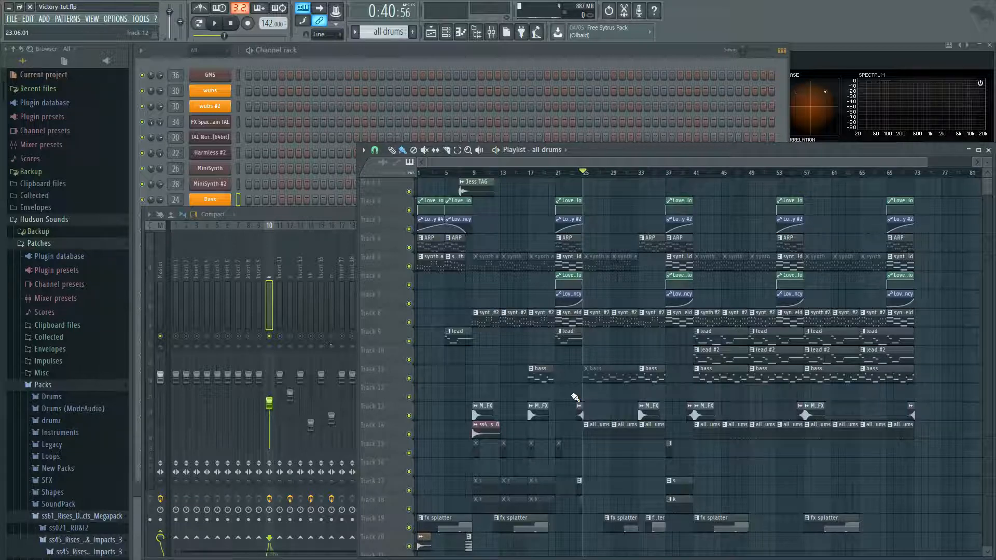
- Play the song from bar 25, unsolo the k mixer track so all mixer tracks sound, and stop playback
key("space")
left_click(273, 340)
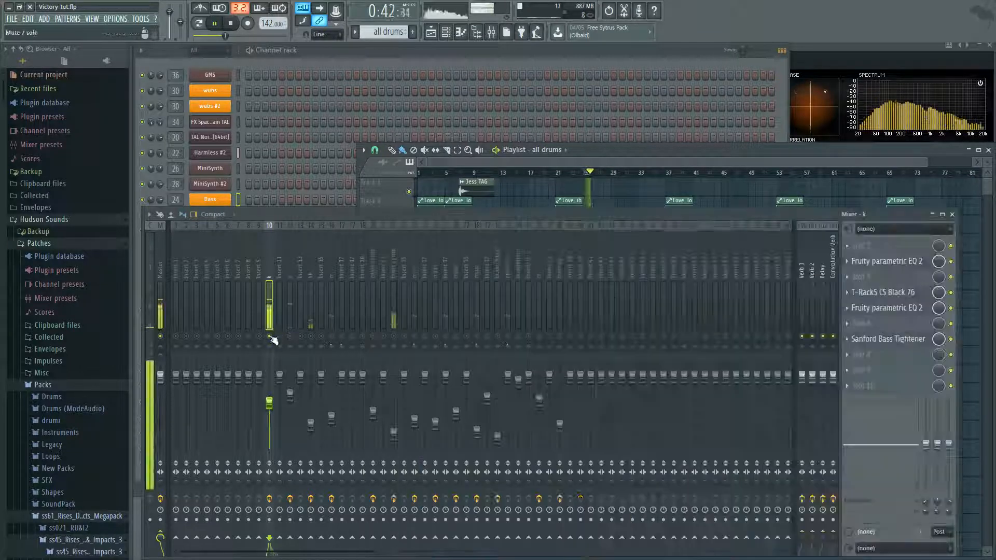
left_click(725, 151)
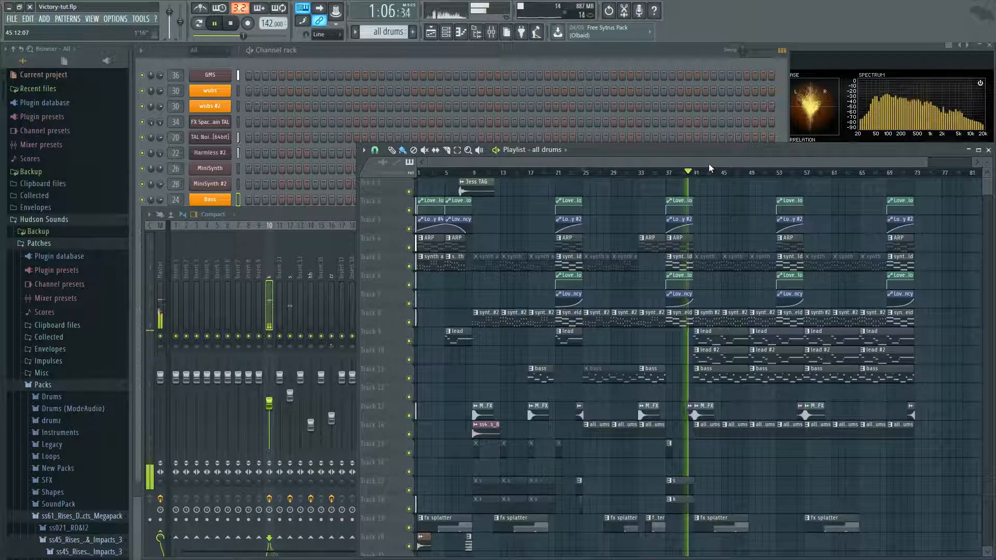
key("space")
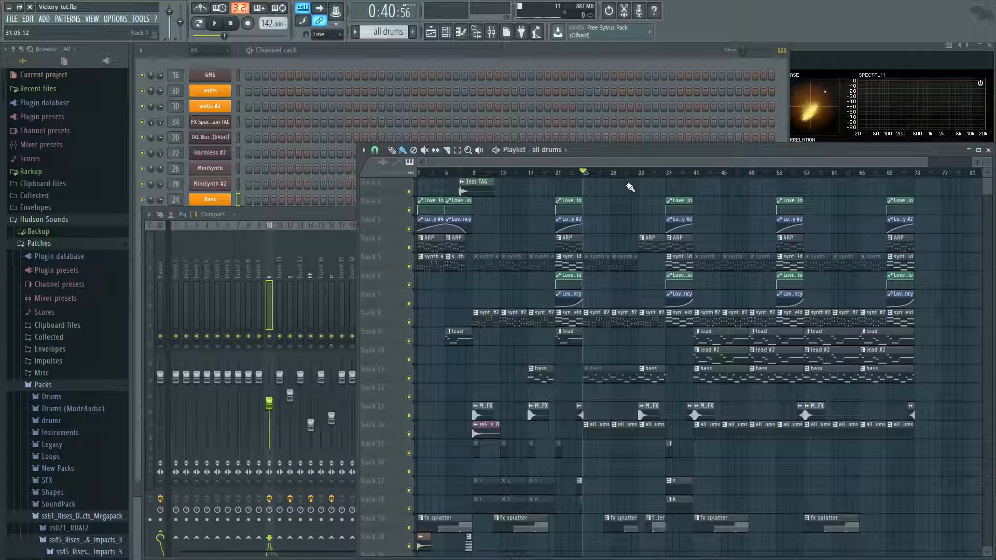
- Play the full playlist from bar 29 through the build-up after bar 37 and stop playback
left_click(613, 175)
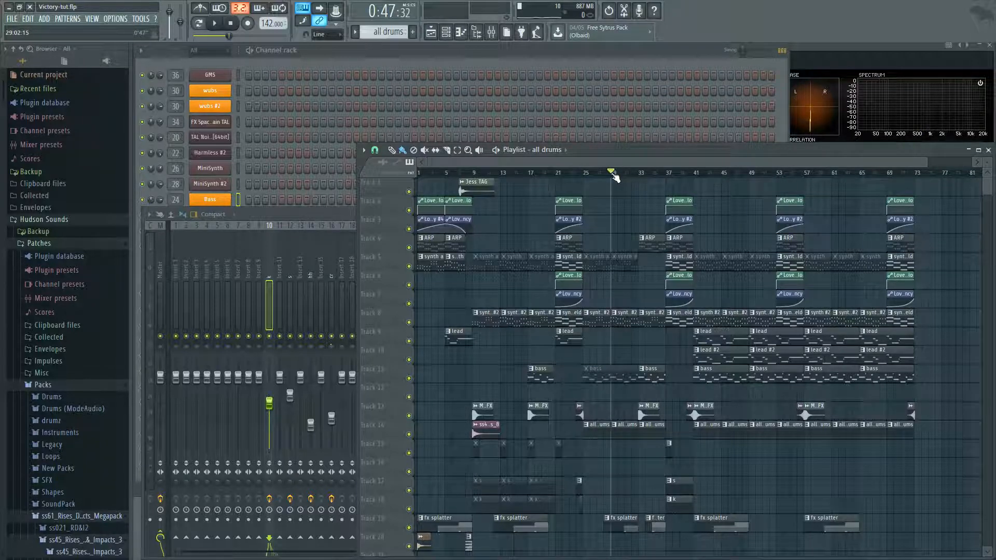
key("space")
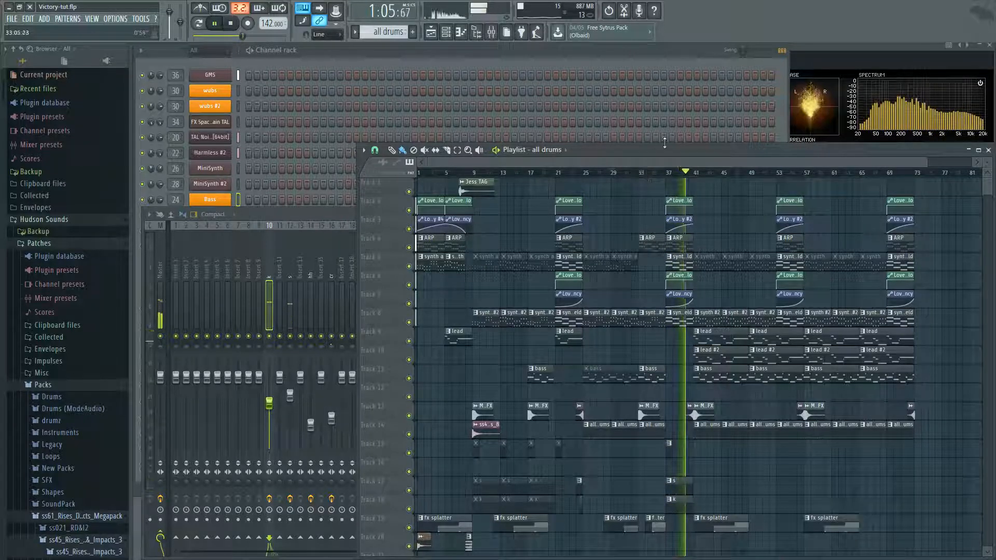
key("space")
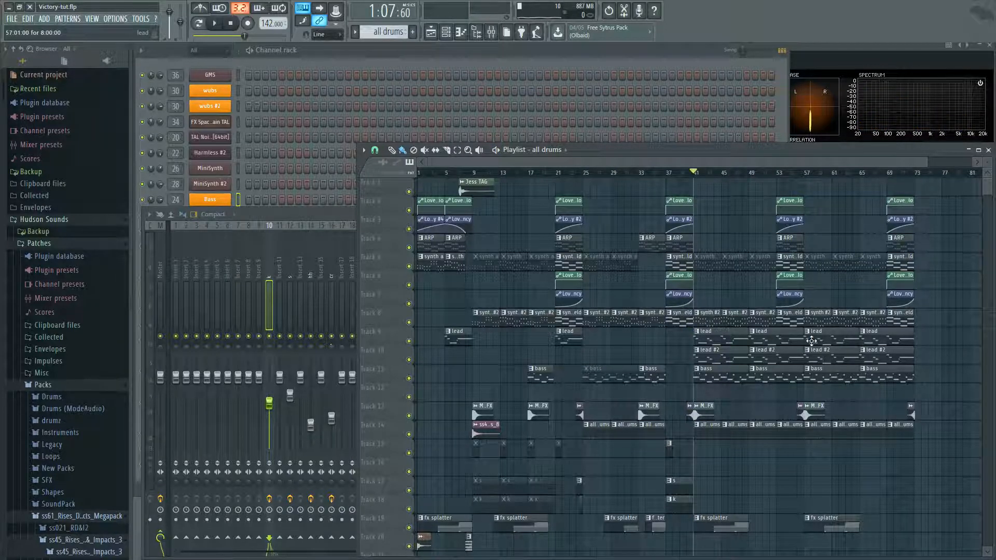
- Solo the lead playlist track, play it from bar 41, and examine the MiniSynth channel's oscillator settings
right_click(412, 344)
key("space")
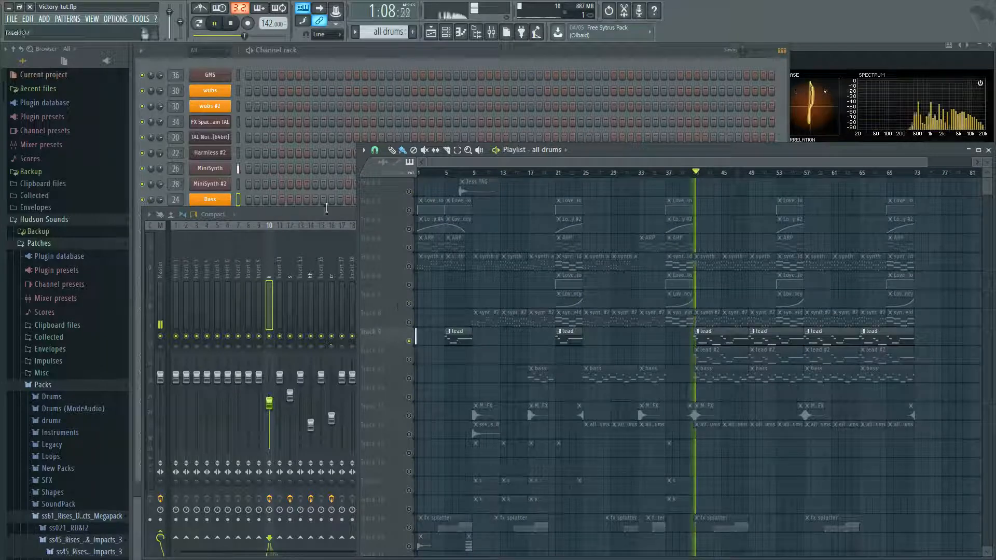
left_click(211, 170)
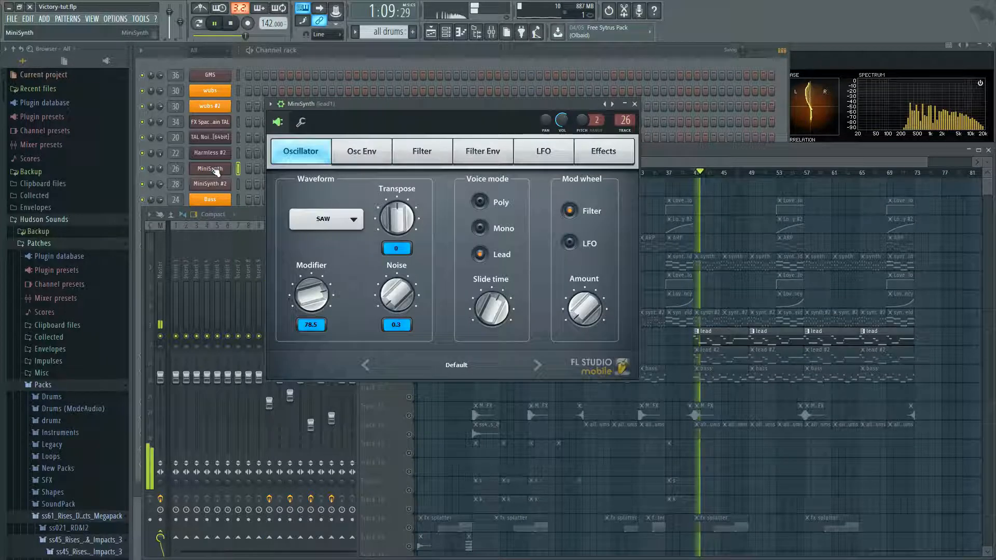
left_click(635, 104)
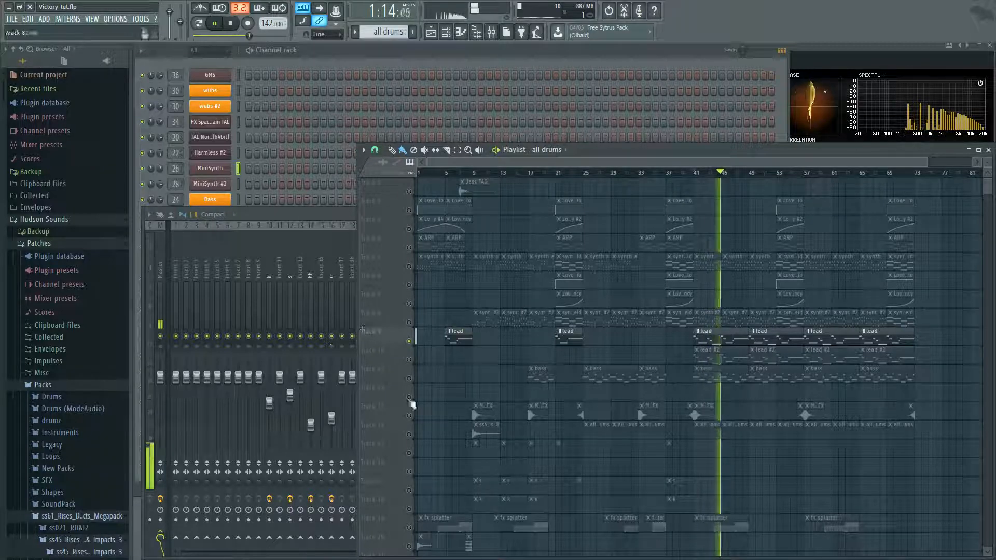
- Solo the lead #2 playlist track and play it from bar 41
left_click(412, 362)
key("space")
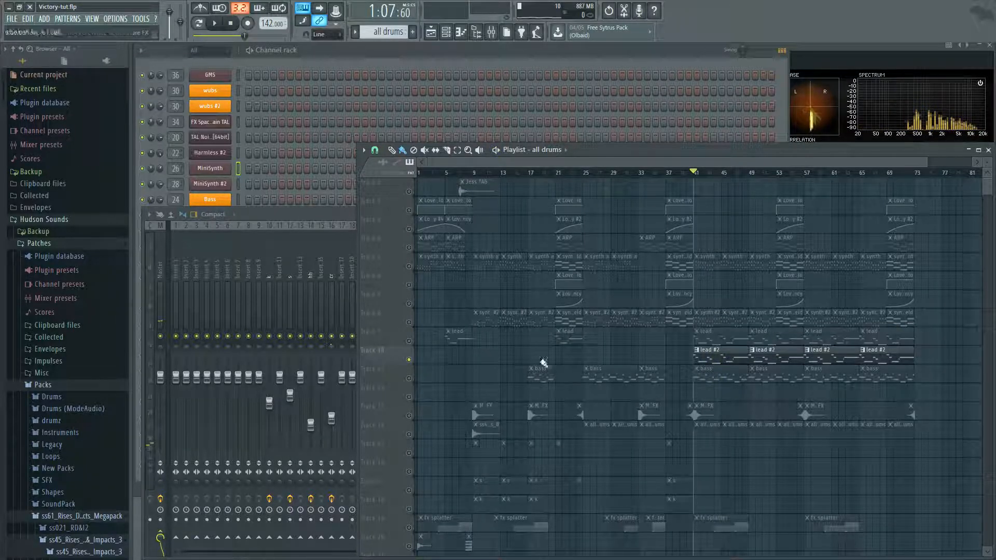
key("space")
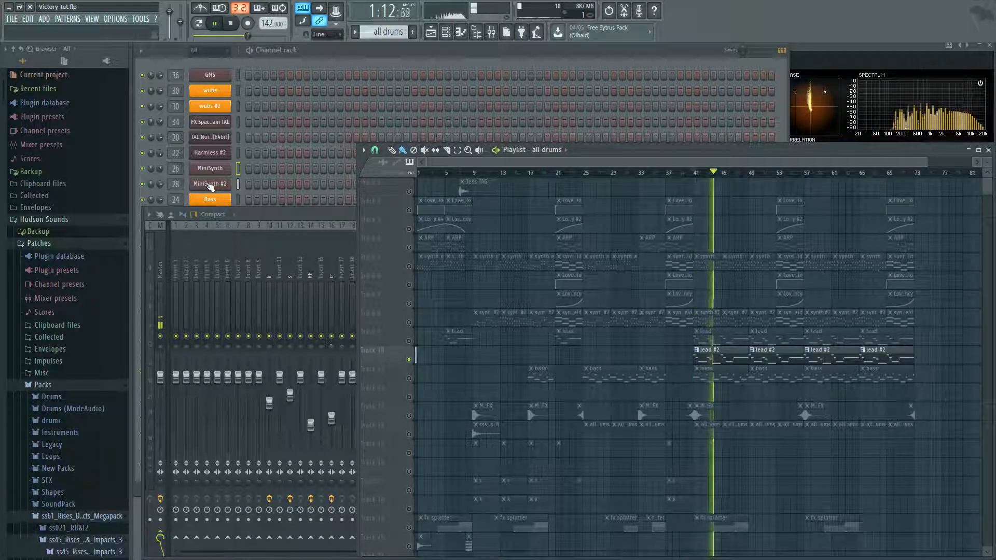
key("space")
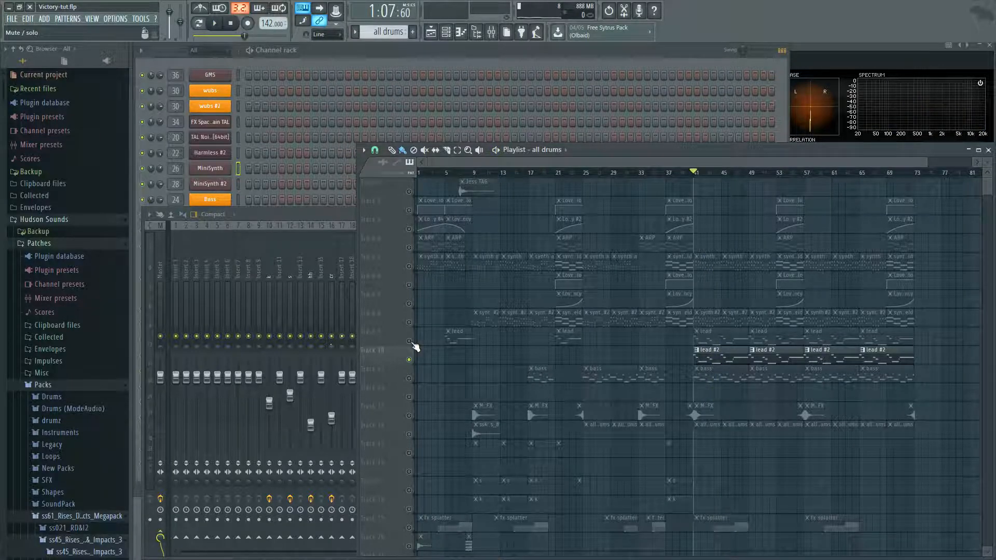
- Unmute the lead track alongside lead #2 and play both leads together from bar 41
left_click(410, 342)
key("space")
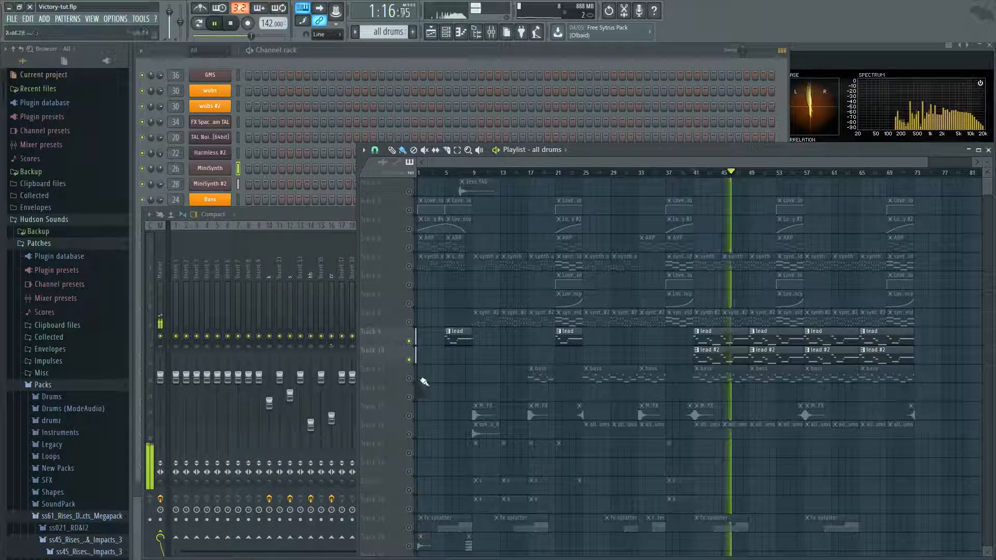
key("space")
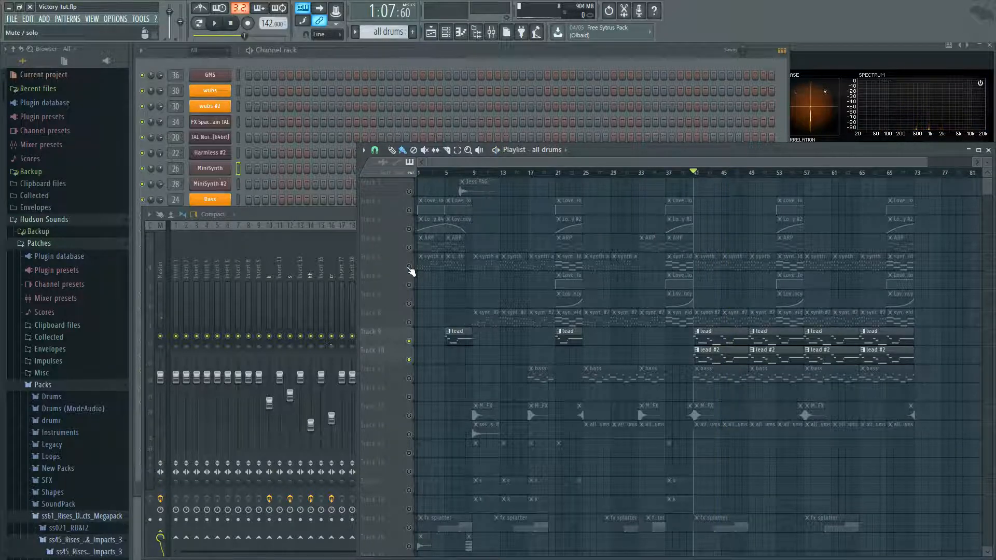
- Play from bar 41, adding the synth #2, bass and all drums tracks one by one, and restore all playlist tracks before stopping
key("space")
left_click(409, 321)
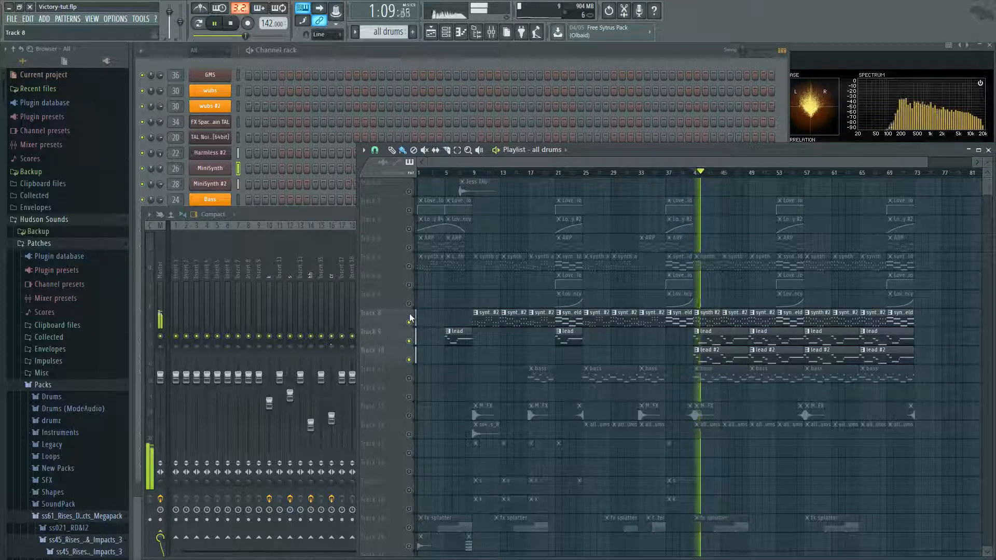
left_click(409, 379)
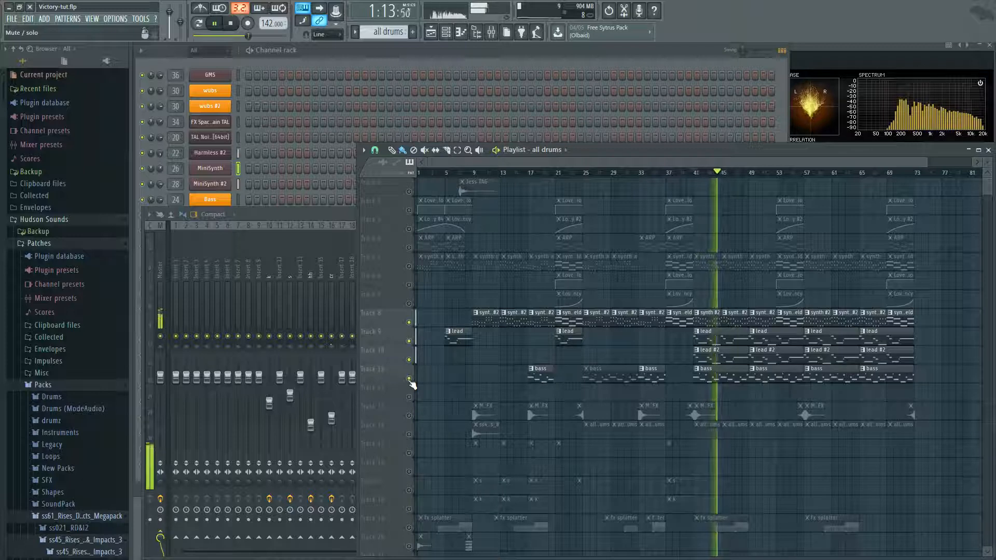
left_click(410, 435)
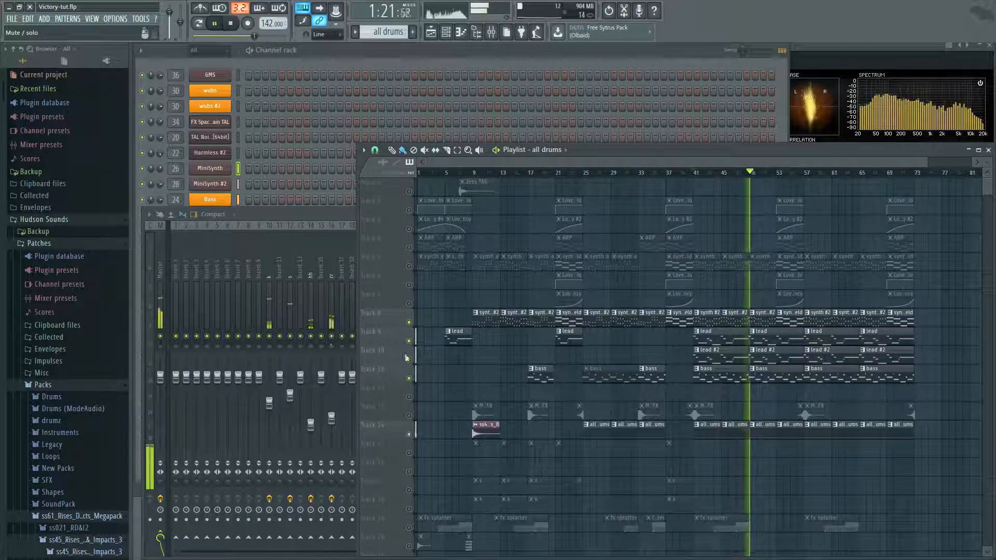
right_click(410, 268)
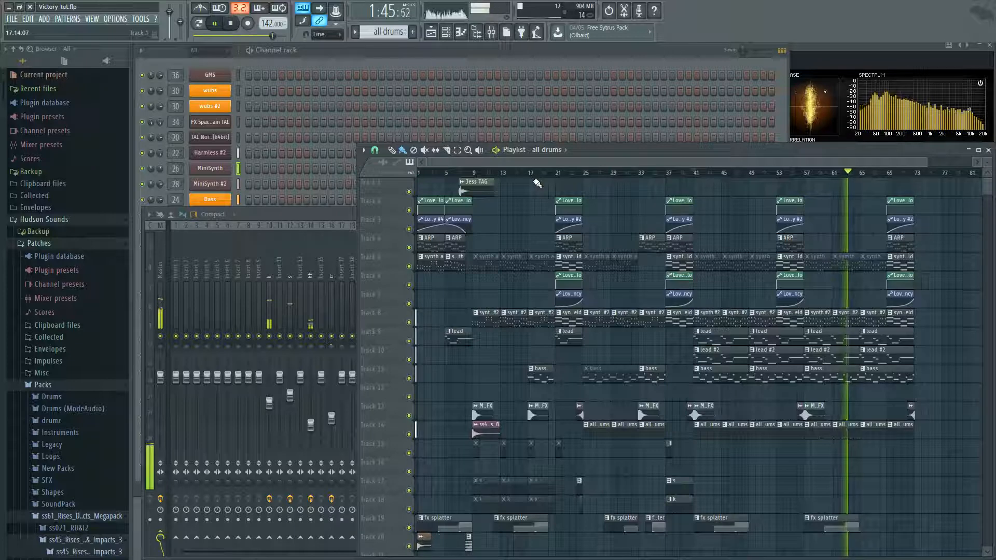
left_click(232, 25)
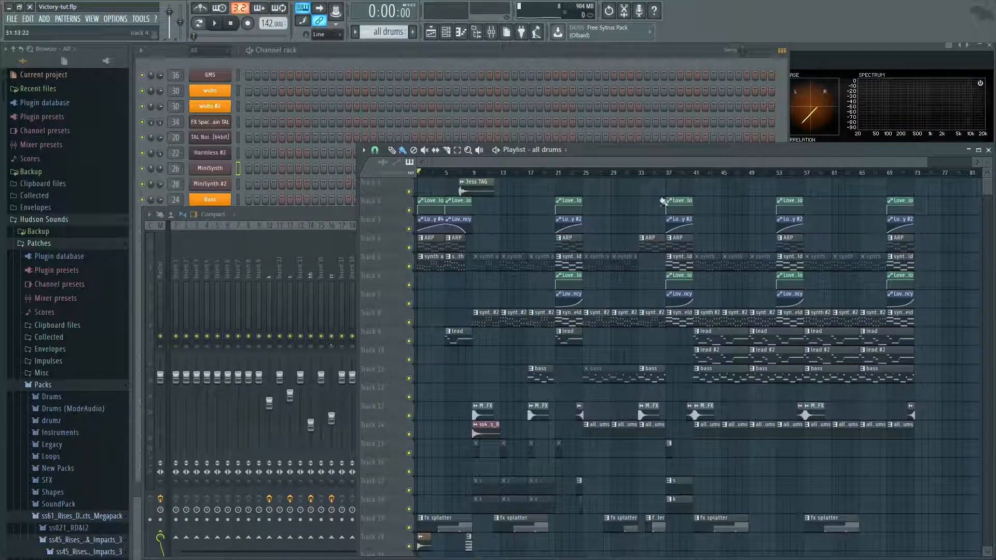
- Show the s mixer track's effect chain and examine its Fruity parametric EQ 2 curve
left_click(334, 215)
left_click(290, 280)
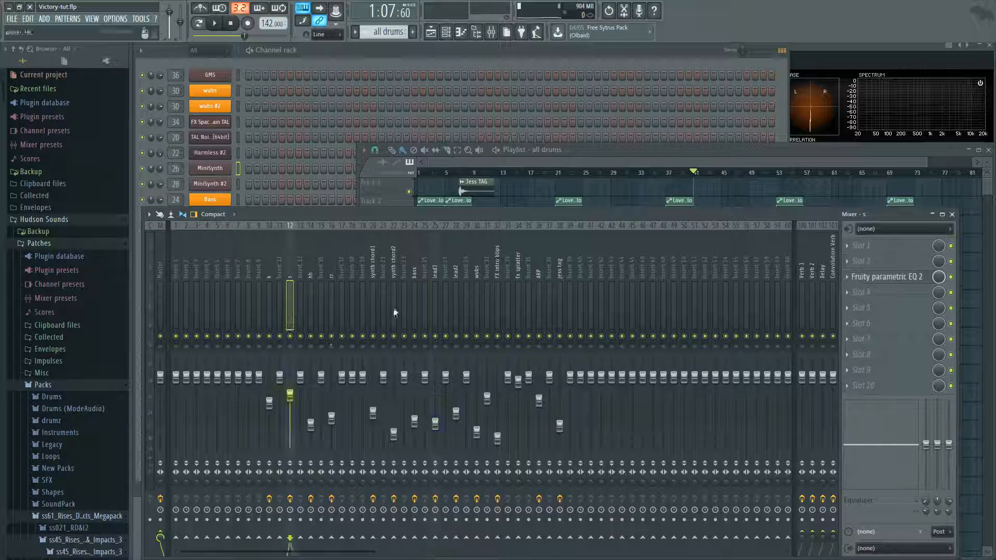
left_click(898, 280)
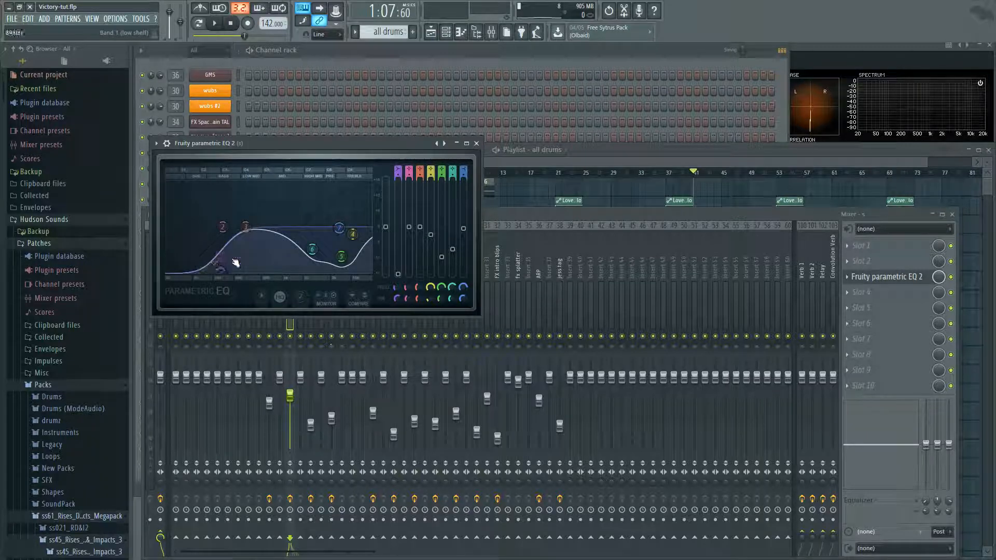
left_click(476, 144)
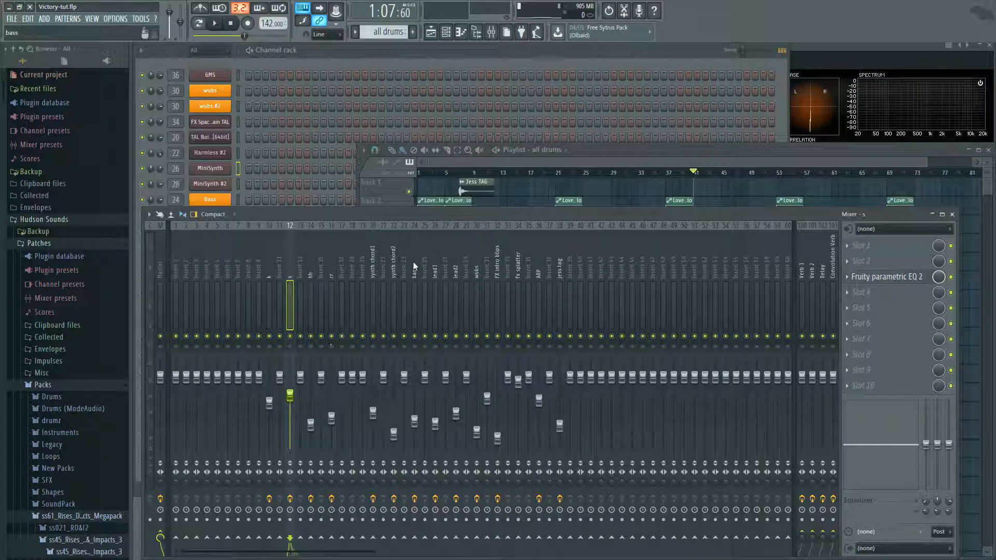
- Return the playback position to the song start, view the Master mixer track's effect chain, and hide the mixer
left_click(589, 180)
left_click(232, 23)
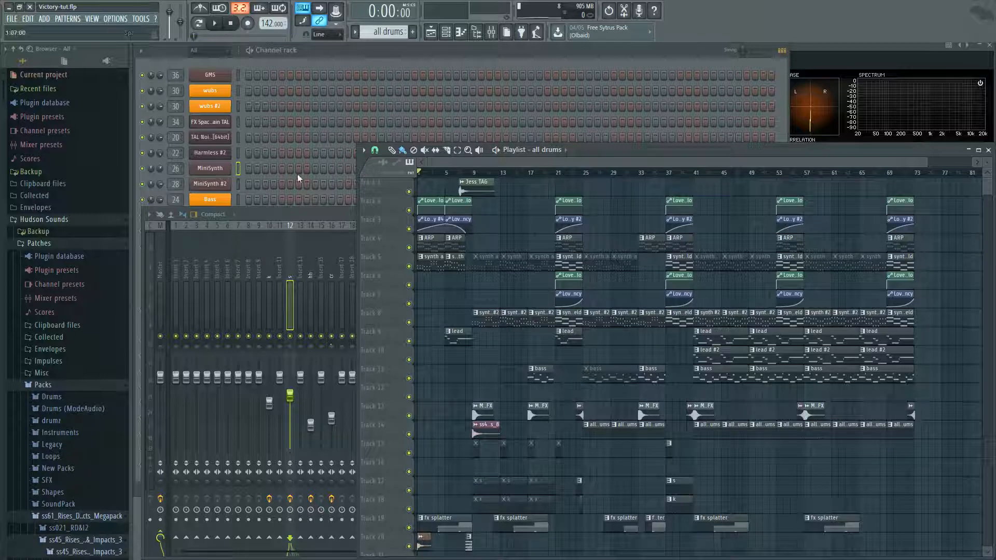
left_click(161, 258)
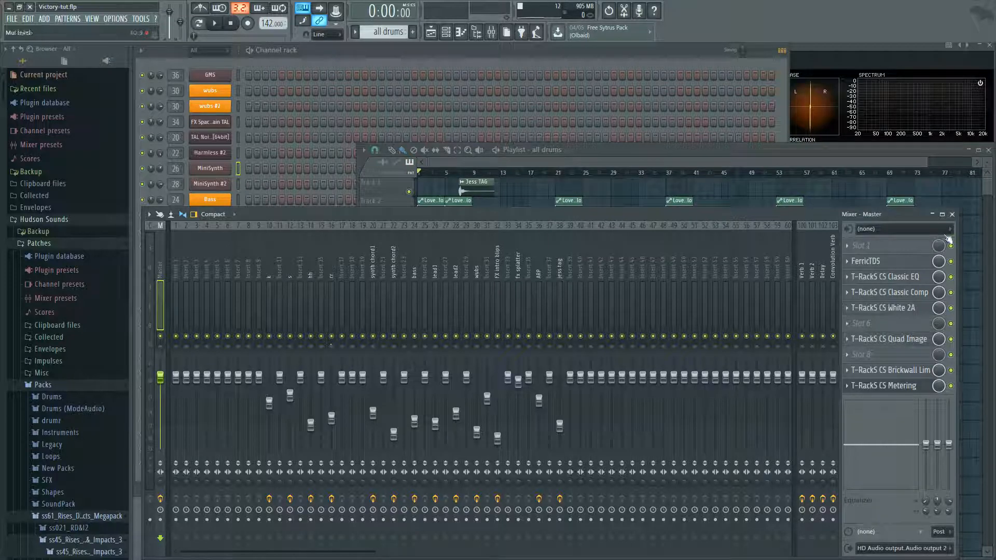
left_click(952, 215)
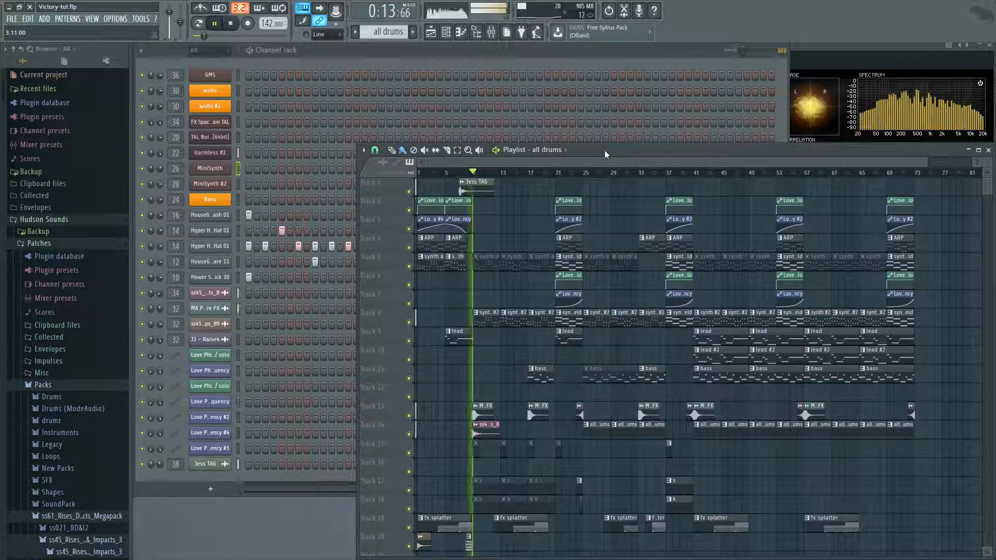
- Show the mixer during playback and examine the Fruity parametric EQ 2 on the synth chord2 track
key("F9")
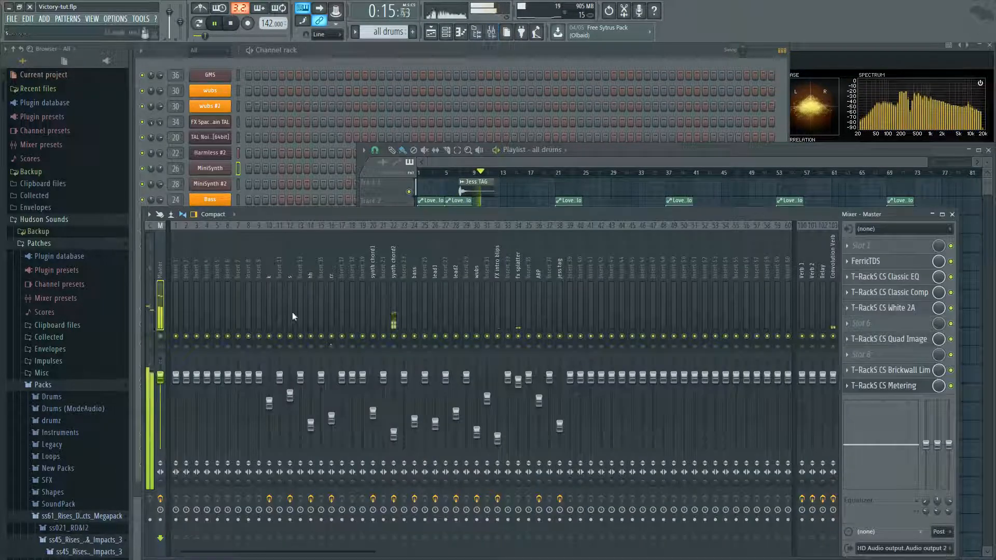
left_click(394, 280)
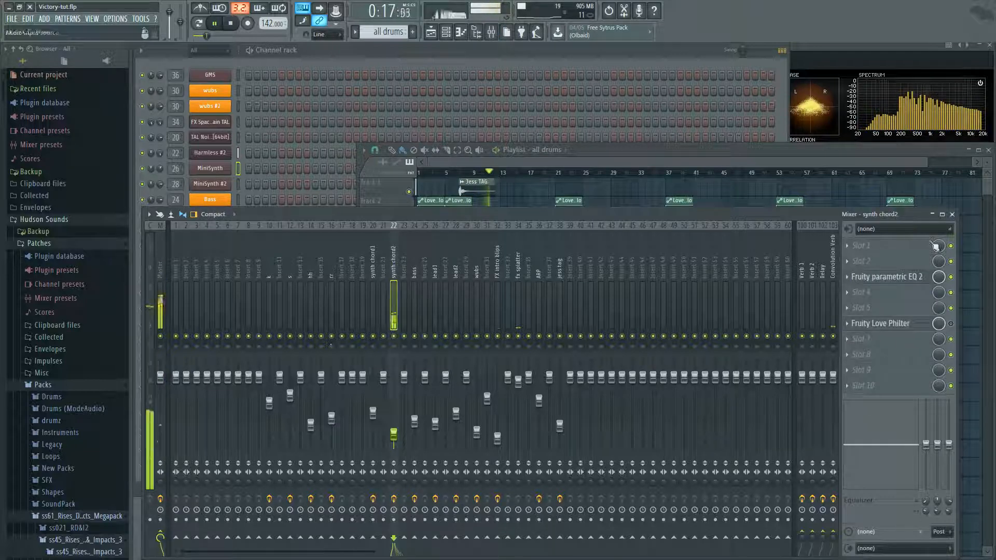
left_click(906, 280)
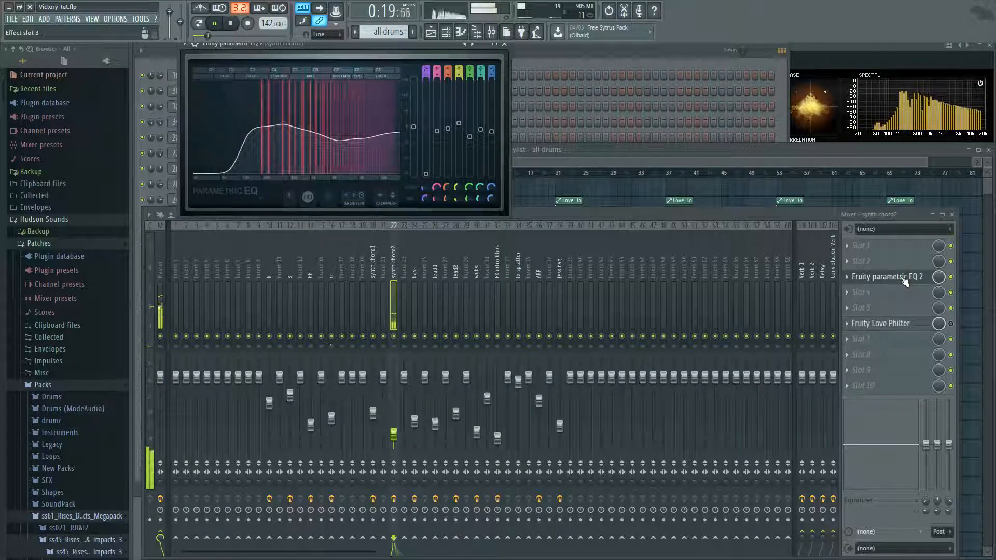
left_click(905, 281)
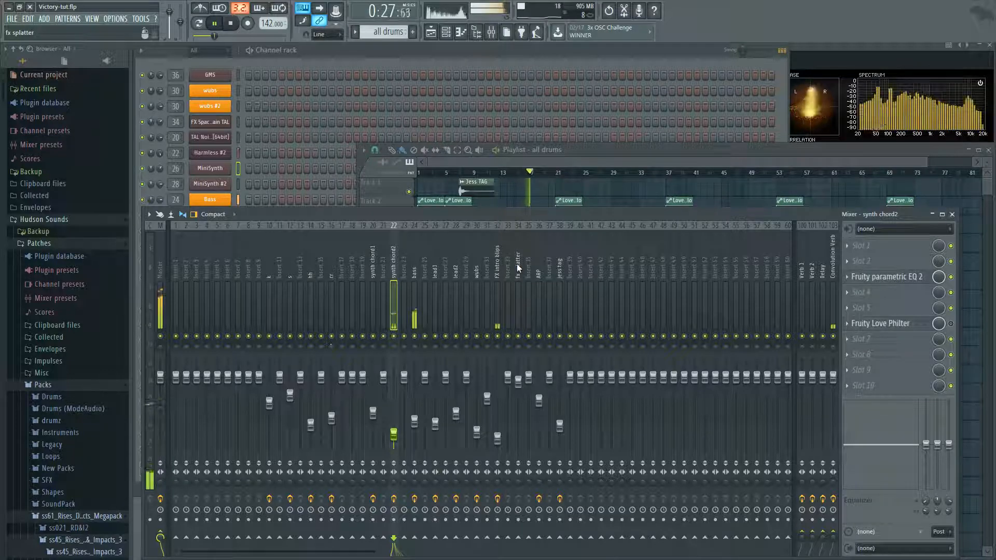
- Examine the Fruity parametric EQ 2 curves on the bass and lead1 mixer tracks while the song plays
left_click(414, 271)
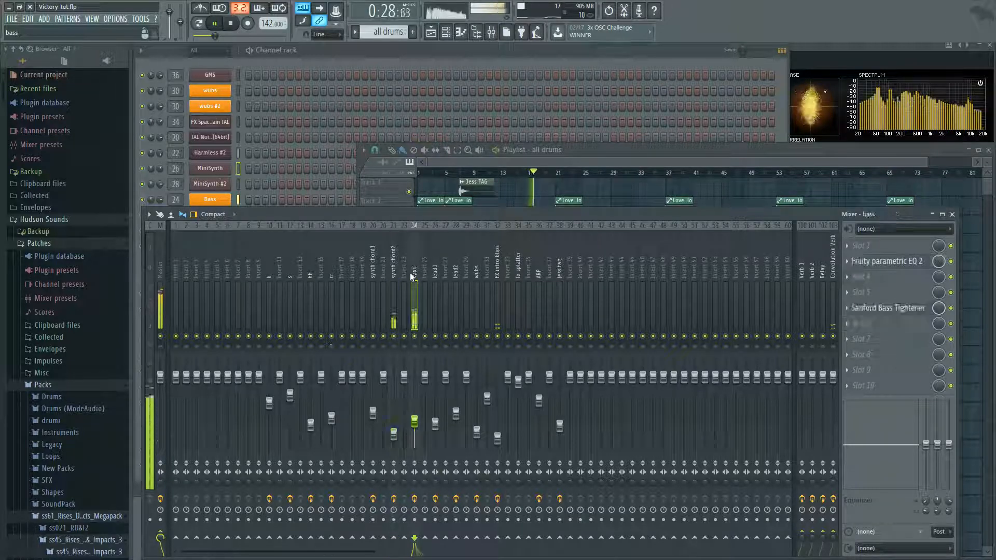
left_click(898, 262)
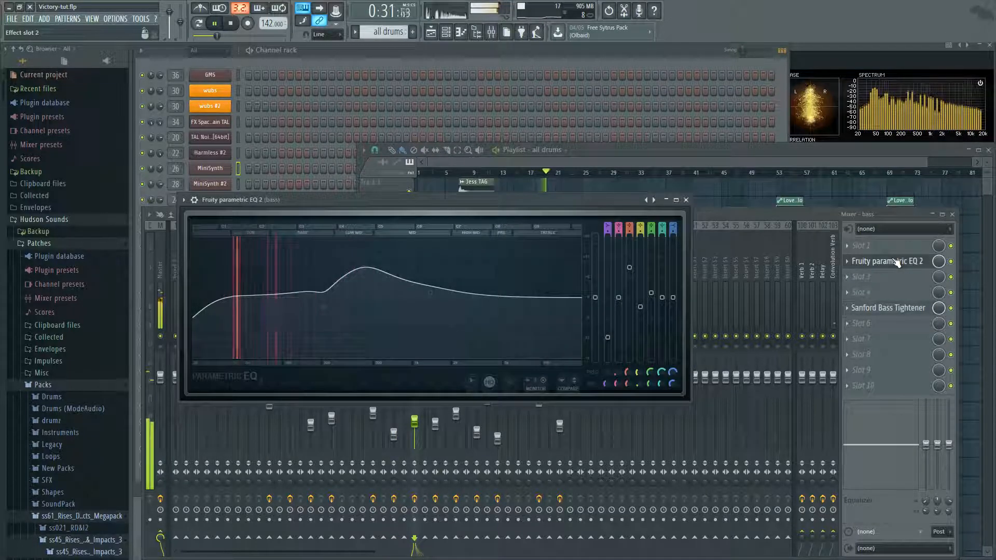
left_click(896, 261)
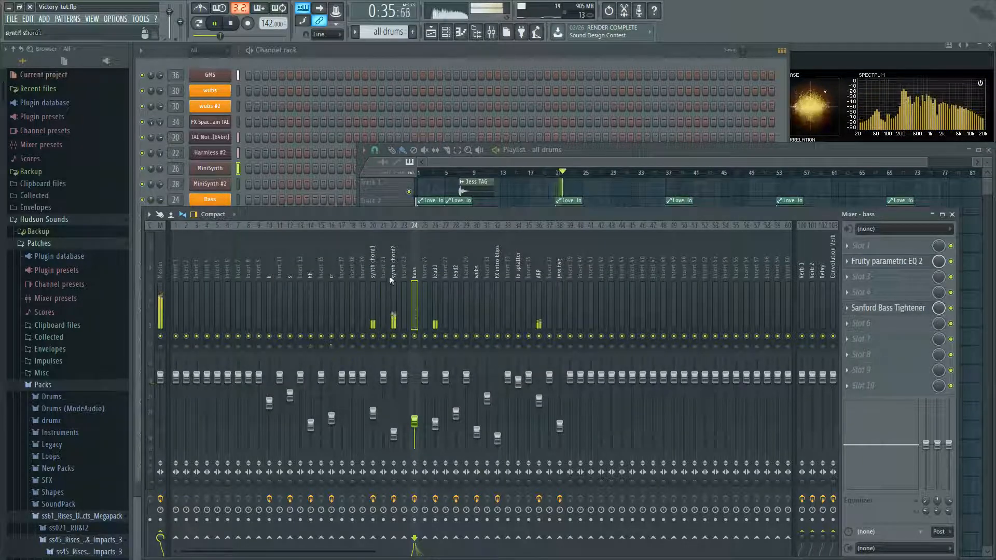
left_click(434, 271)
left_click(891, 262)
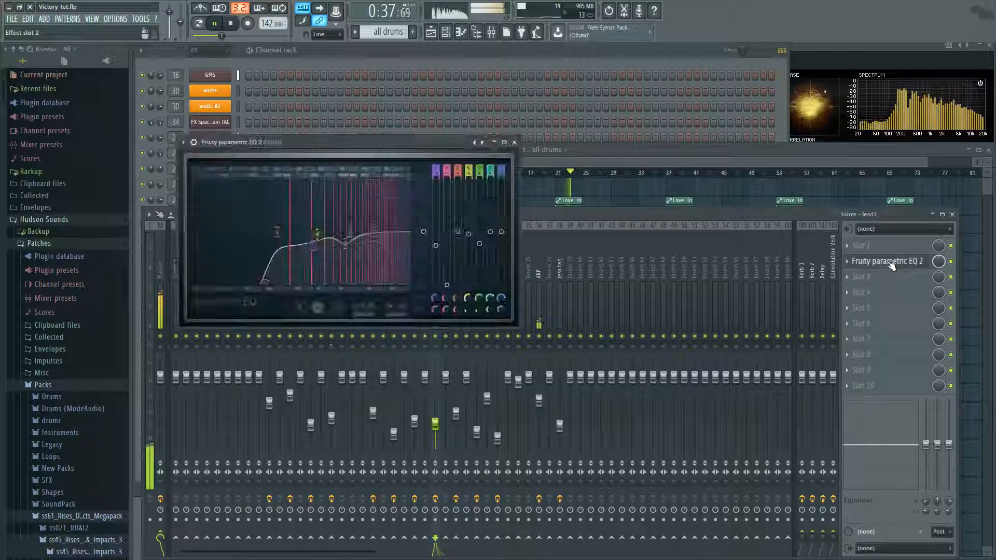
left_click(890, 262)
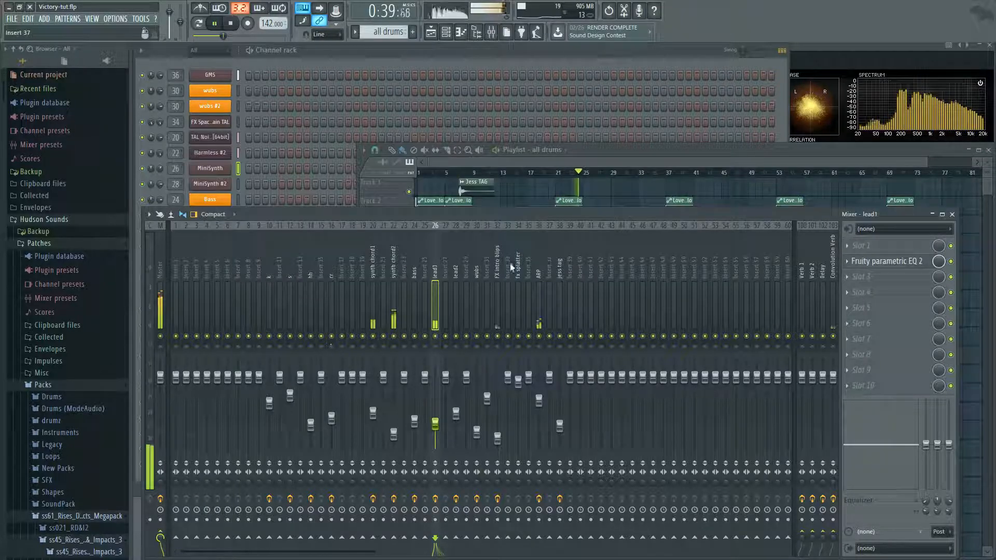
- Examine the T-RackS CS Black 76 limiter and the Fruity parametric EQ 2 after it on the k mixer track
left_click(268, 260)
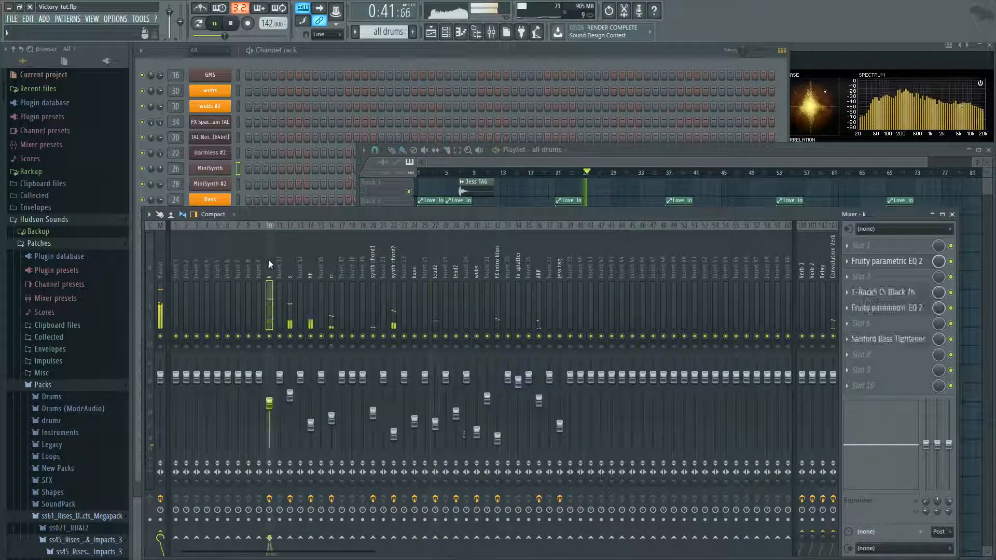
left_click(899, 294)
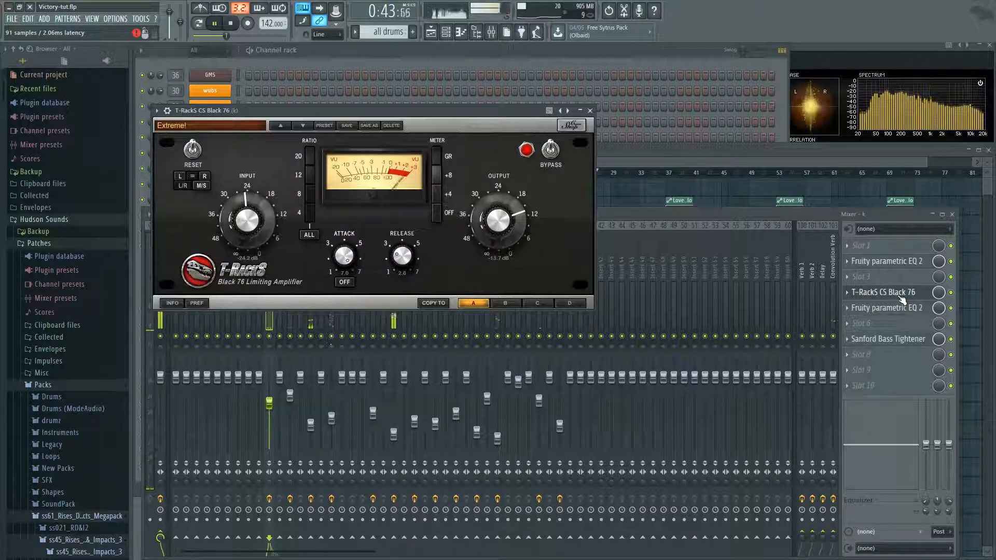
left_click(900, 295)
left_click(897, 310)
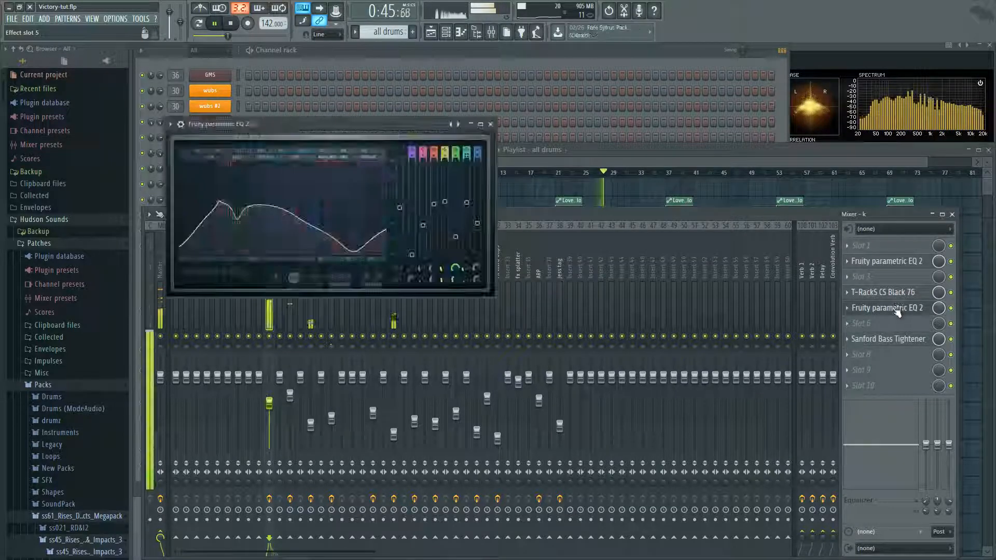
left_click(898, 309)
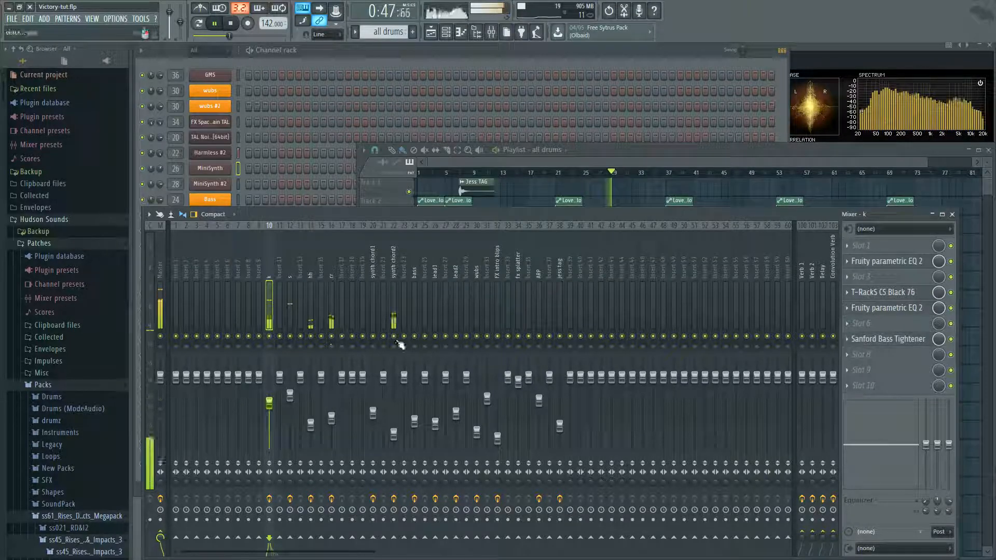
- Examine the Fruity parametric EQ 2 curves on the s and hh mixer tracks while the song plays
left_click(292, 267)
left_click(875, 279)
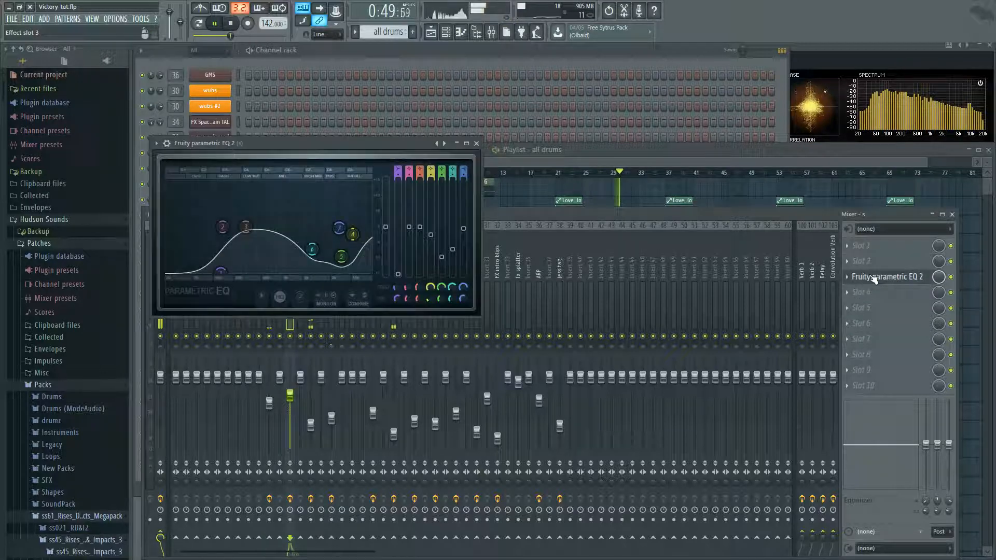
left_click(875, 279)
left_click(310, 265)
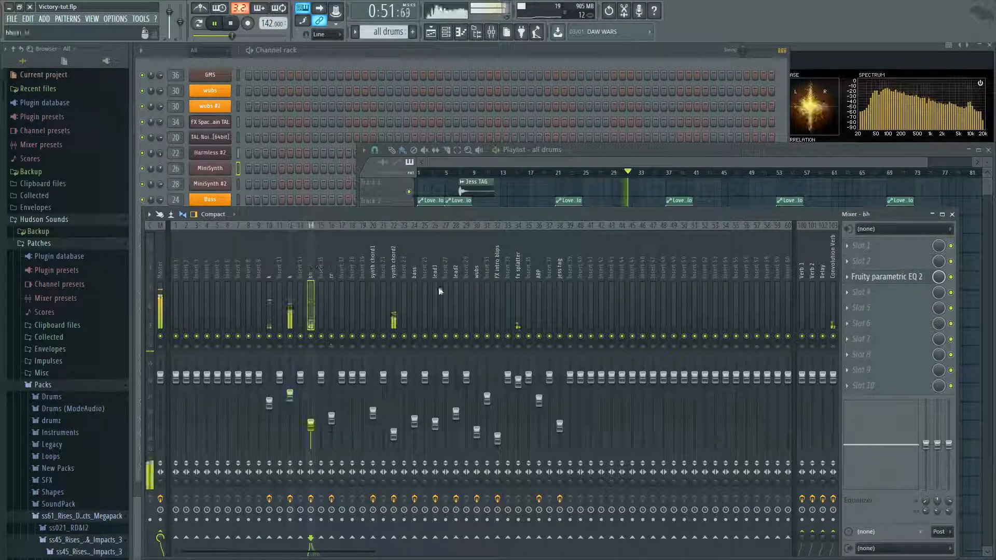
left_click(891, 279)
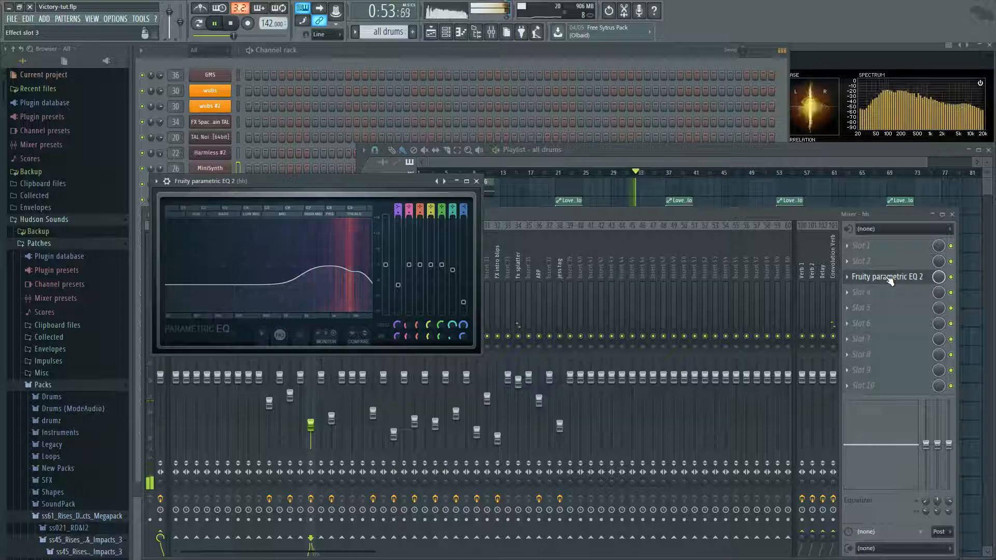
left_click(873, 280)
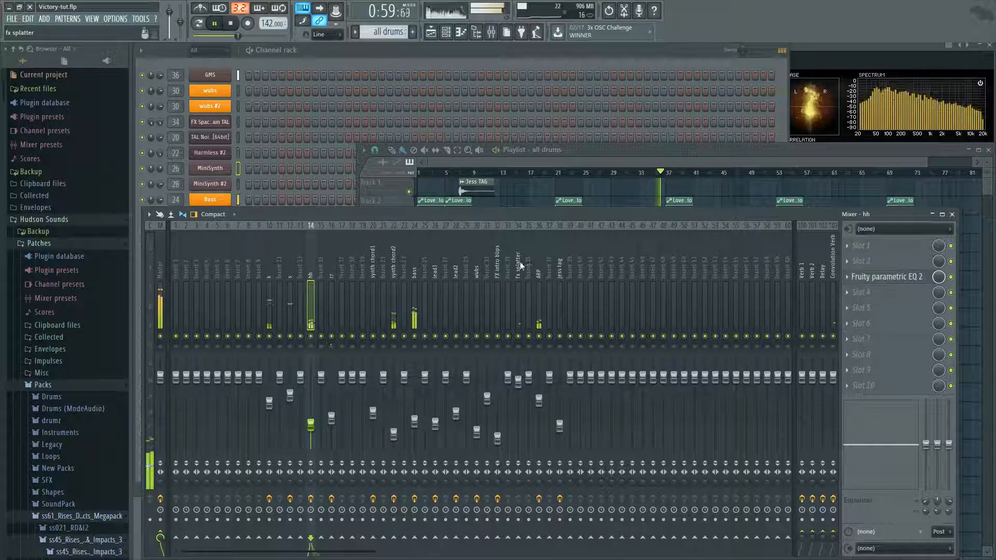
- Examine the Fruity Love Philter on the ARP mixer track, and hide the mixer to view the playlist
left_click(538, 261)
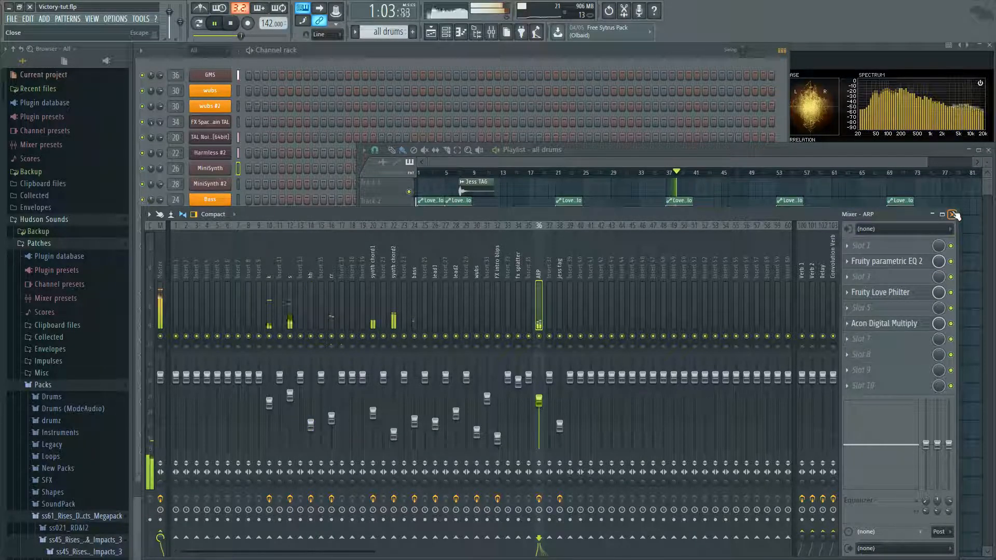
left_click(918, 294)
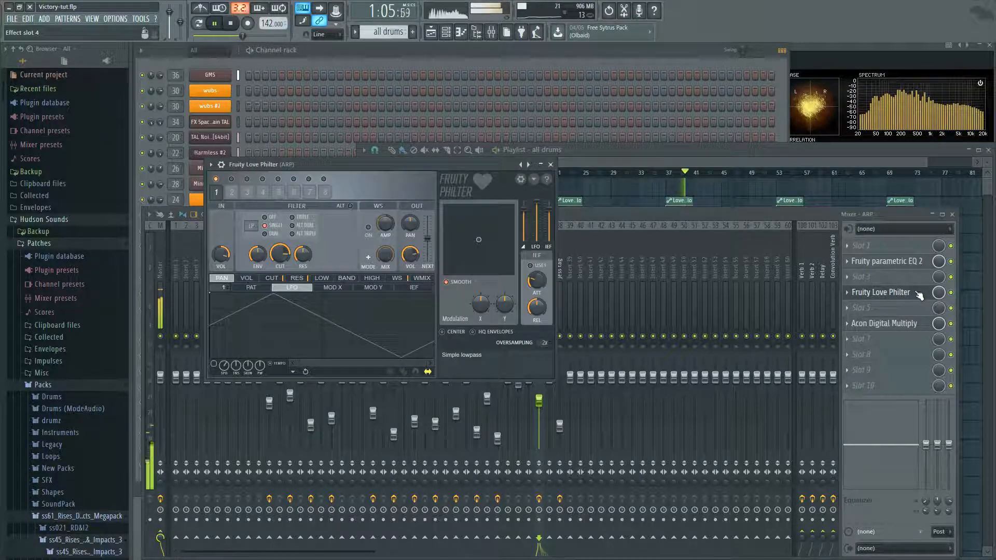
left_click(917, 294)
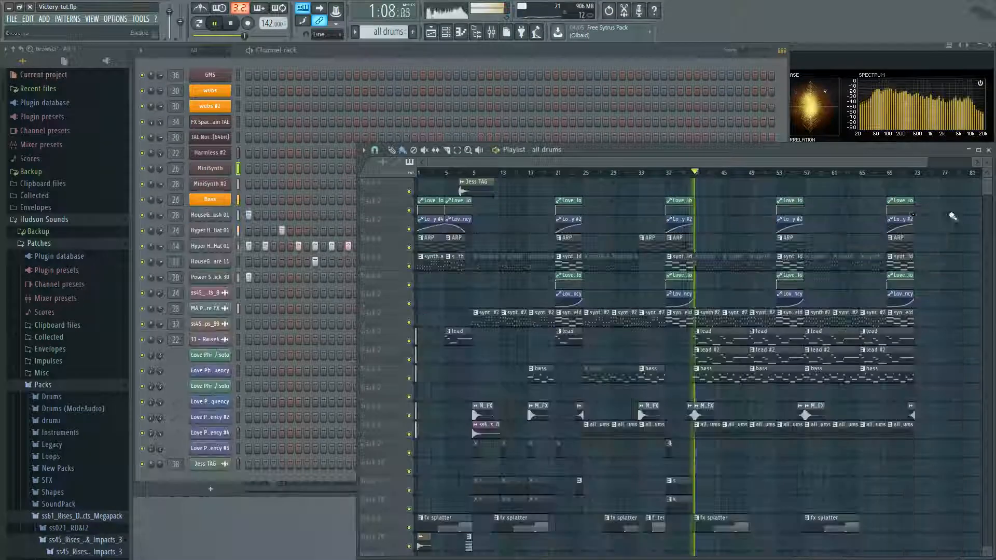
left_click(953, 214)
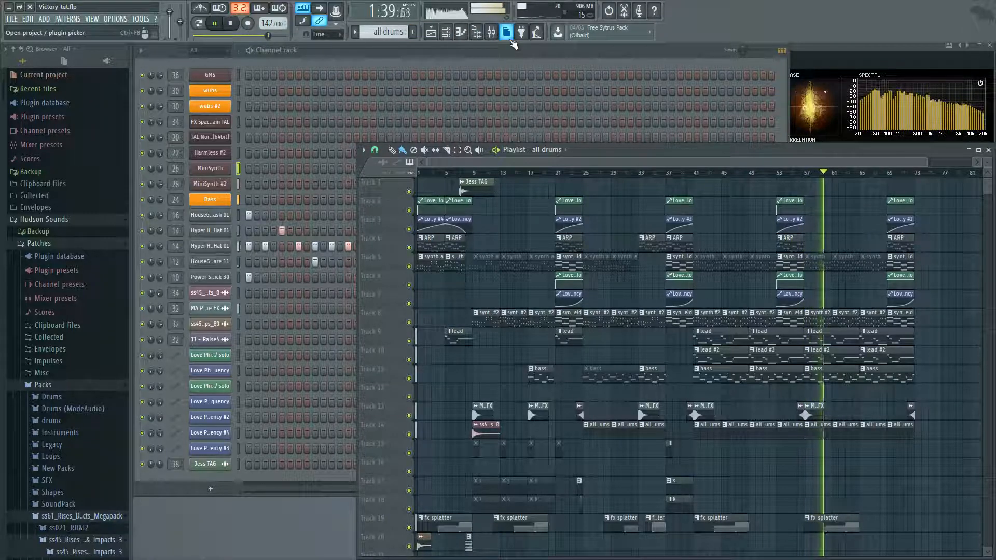
- Show the mixer and lower the Master track's volume fader to about 18% while the song plays
left_click(491, 32)
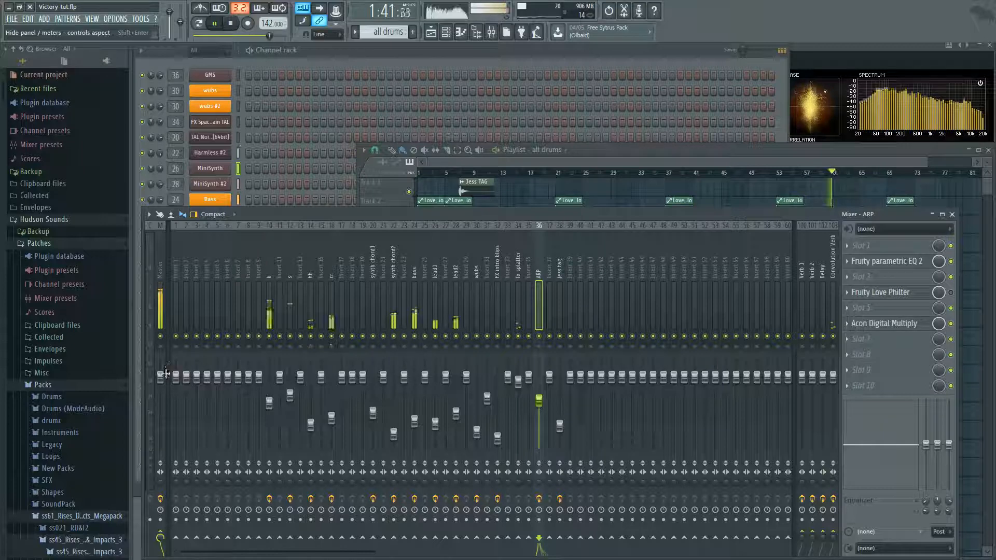
left_click(160, 311)
left_click_drag(160, 382, 160, 414)
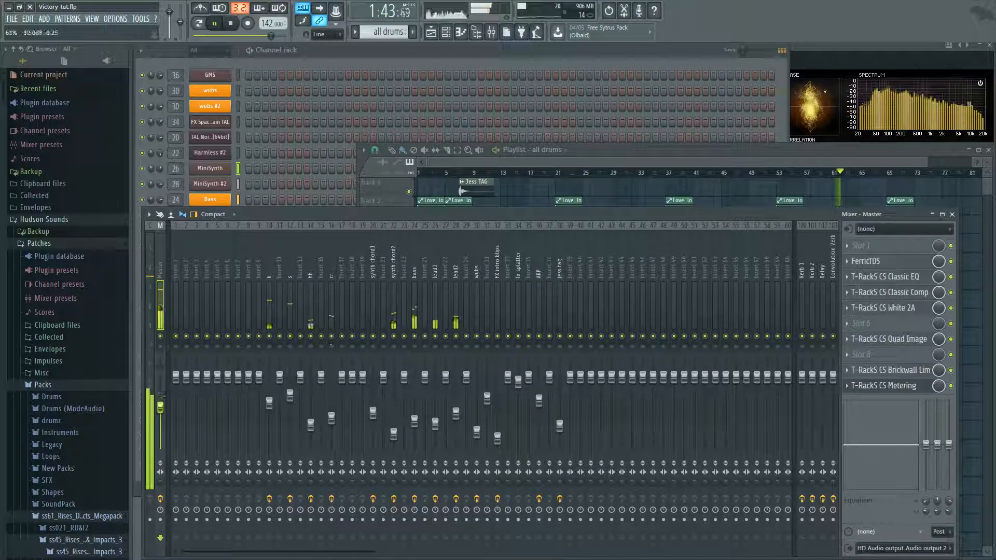
left_click_drag(160, 429, 160, 432)
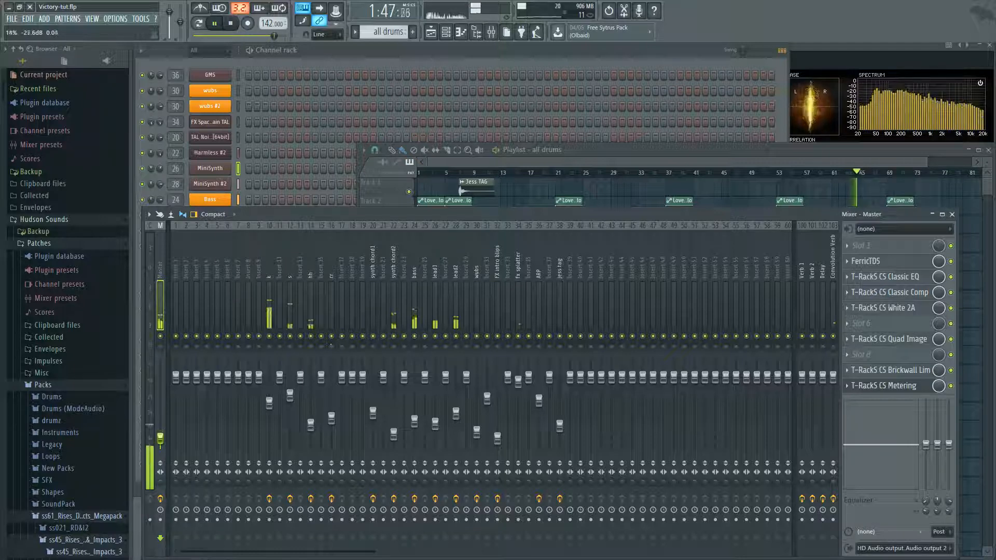